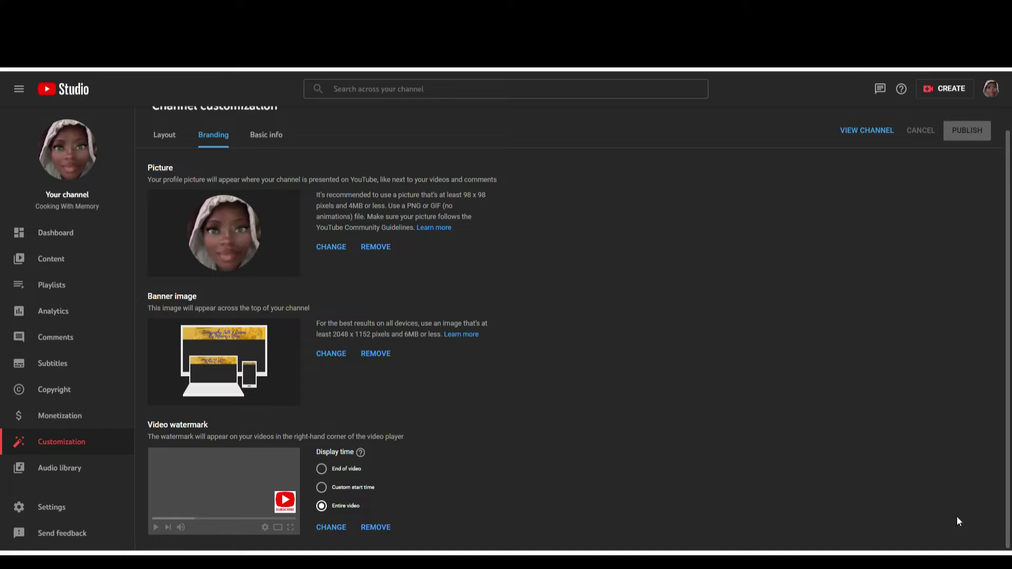
# Step: Preview an image file as the channel's banner, examine its desktop-viewable area, and cancel the banner change
pyautogui.scroll(1, 580, 514)
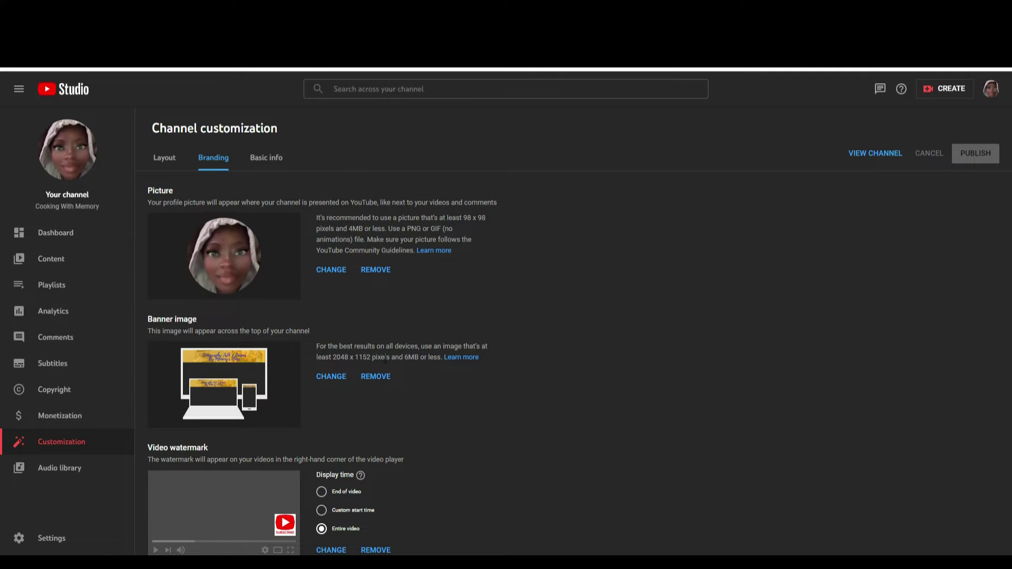
pyautogui.click(330, 381)
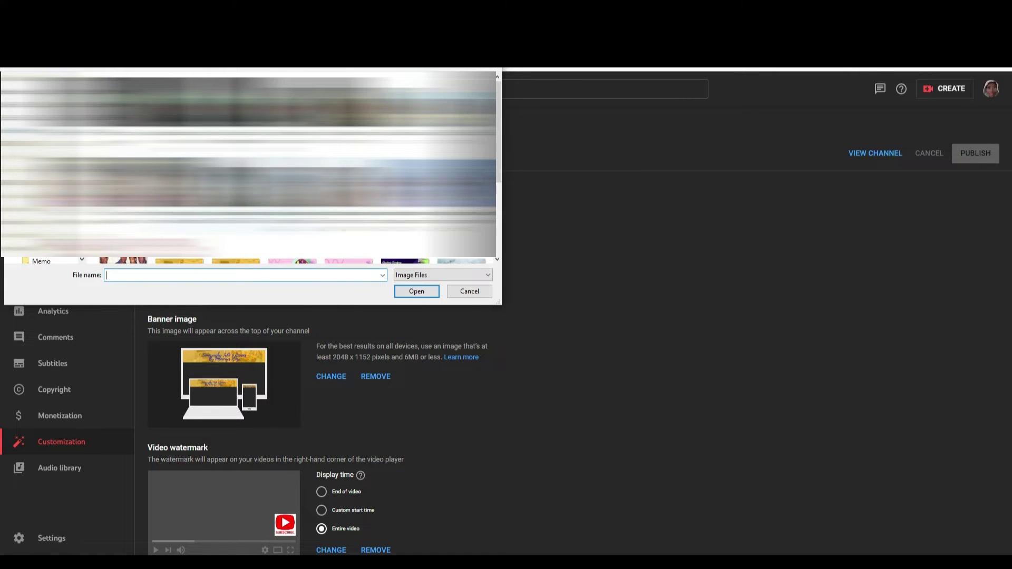
pyautogui.scroll(-1, 263, 168)
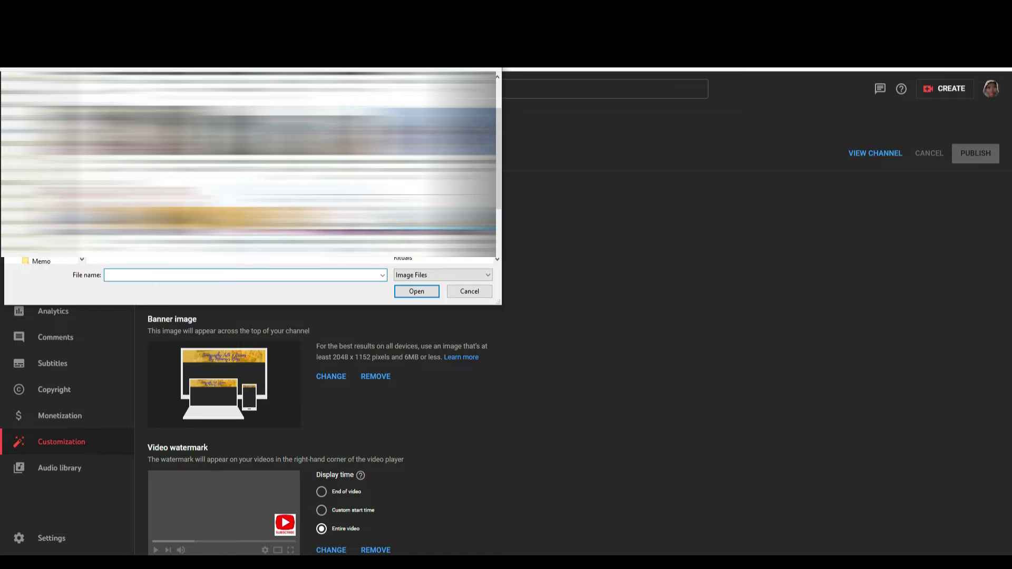
pyautogui.scroll(-1, 274, 179)
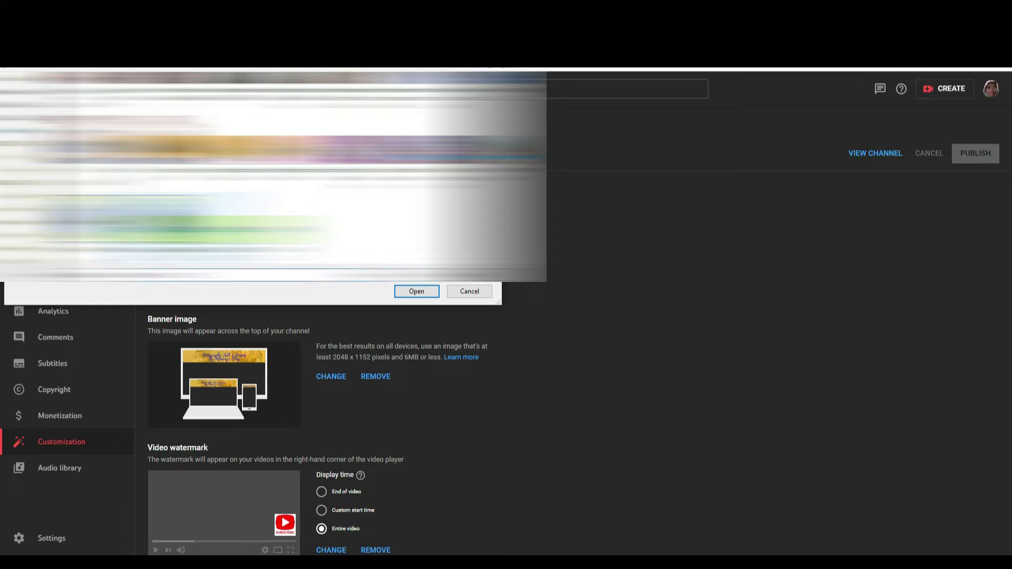
pyautogui.click(417, 291)
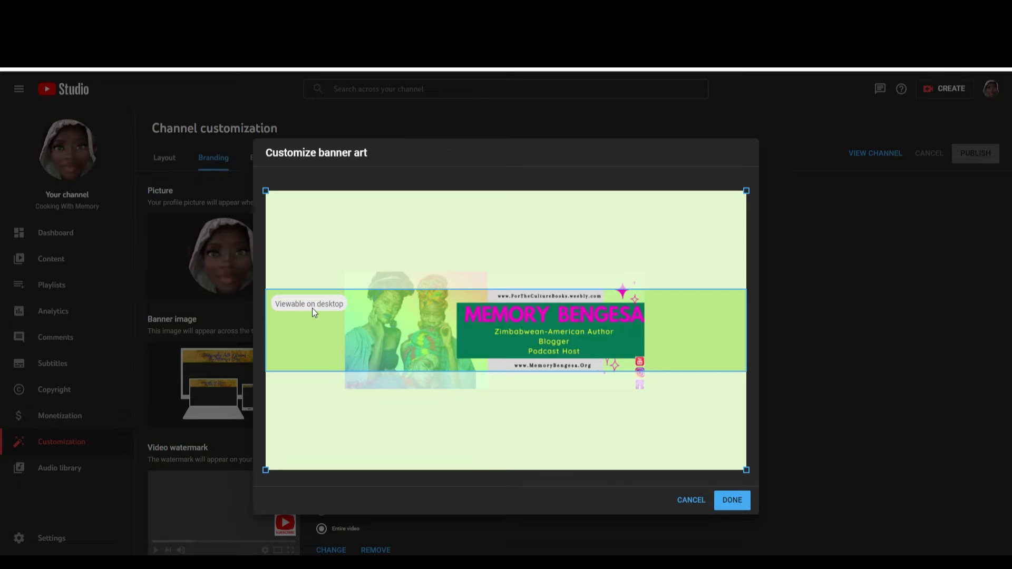
pyautogui.moveTo(388, 305)
pyautogui.click(688, 505)
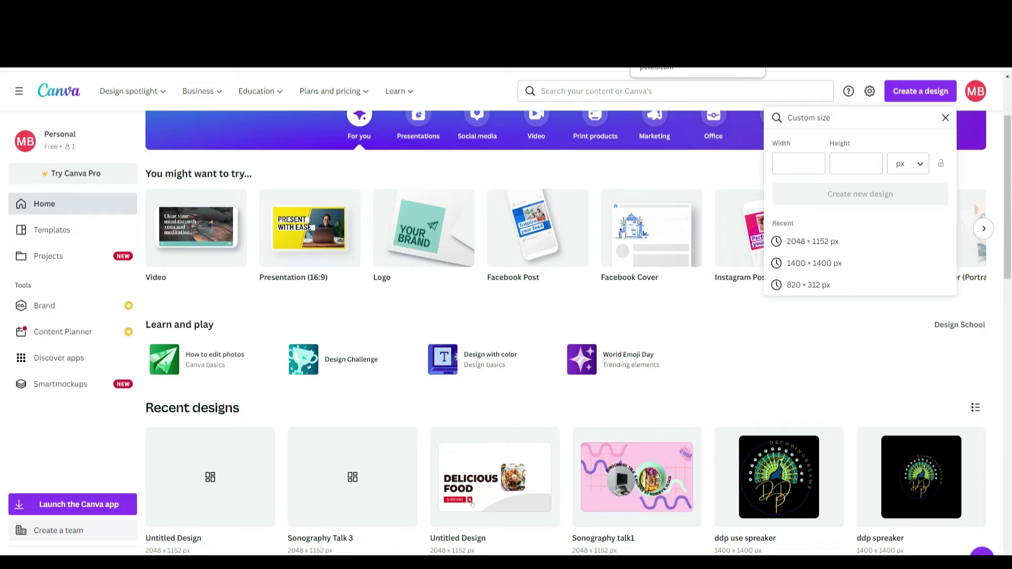
# Step: Switch to Pexels and examine the stock photos found for the "ultrasound machine" search
pyautogui.click(472, 504)
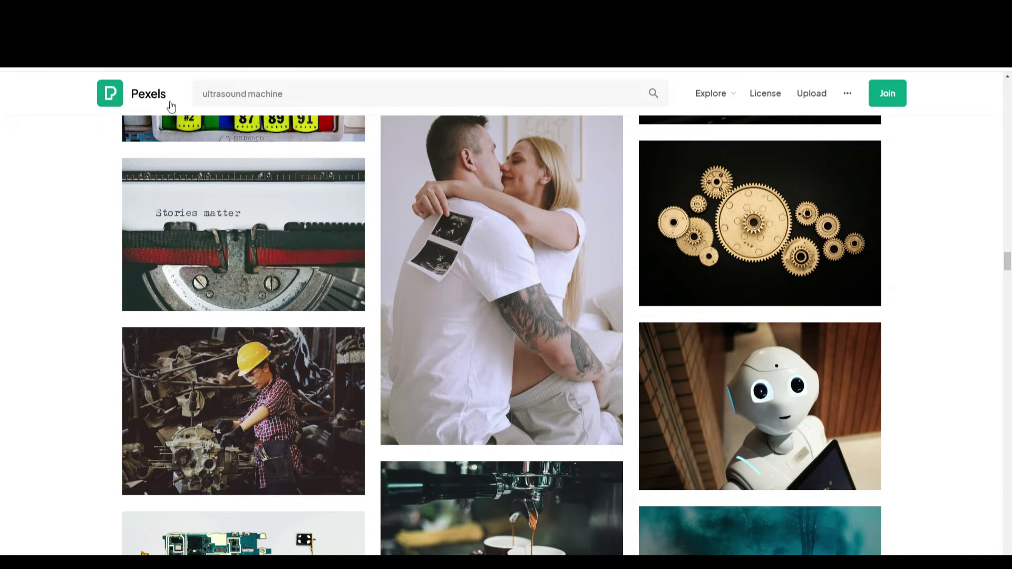
pyautogui.click(297, 95)
pyautogui.click(299, 95)
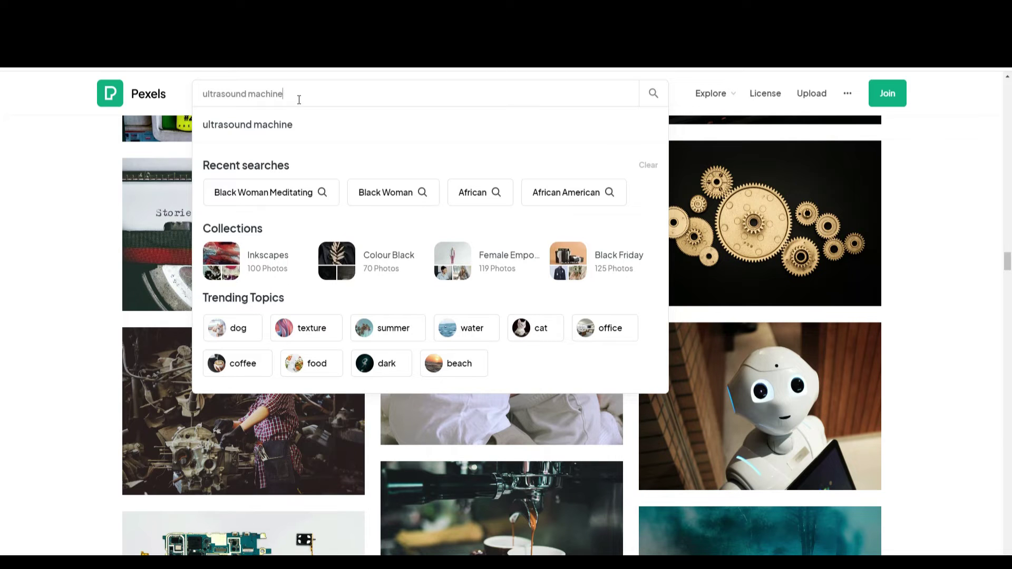
pyautogui.click(923, 385)
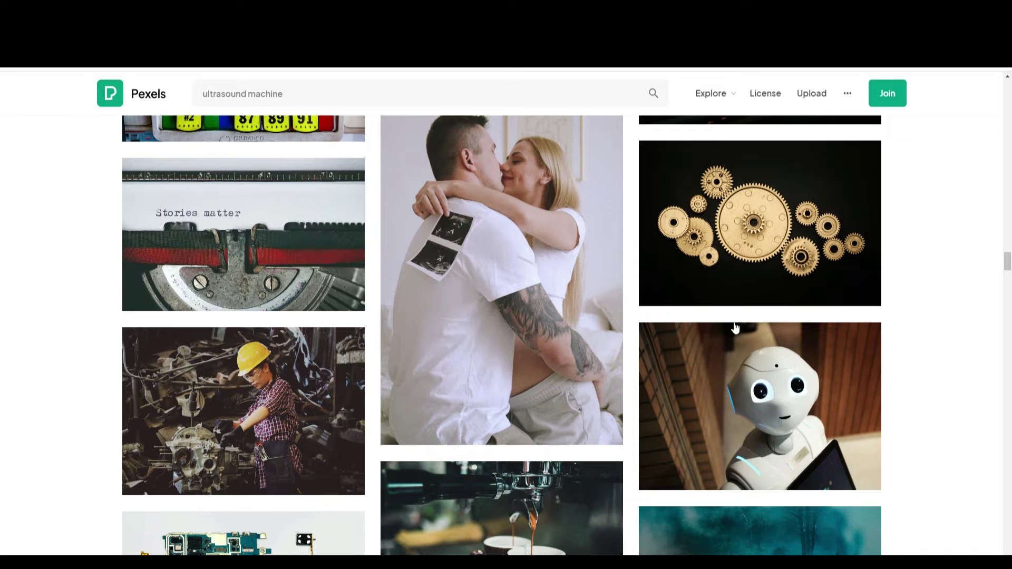
pyautogui.moveTo(386, 369)
pyautogui.moveTo(695, 447)
pyautogui.moveTo(498, 405)
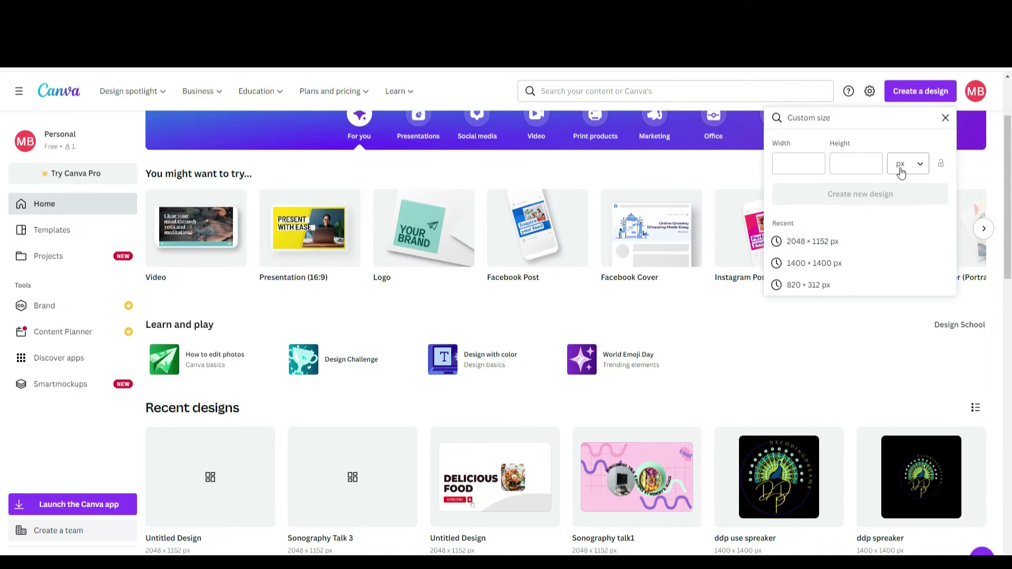
# Step: Switch to Canva, create a new 2048 × 1152 px design, and look through the suggested templates
pyautogui.click(827, 242)
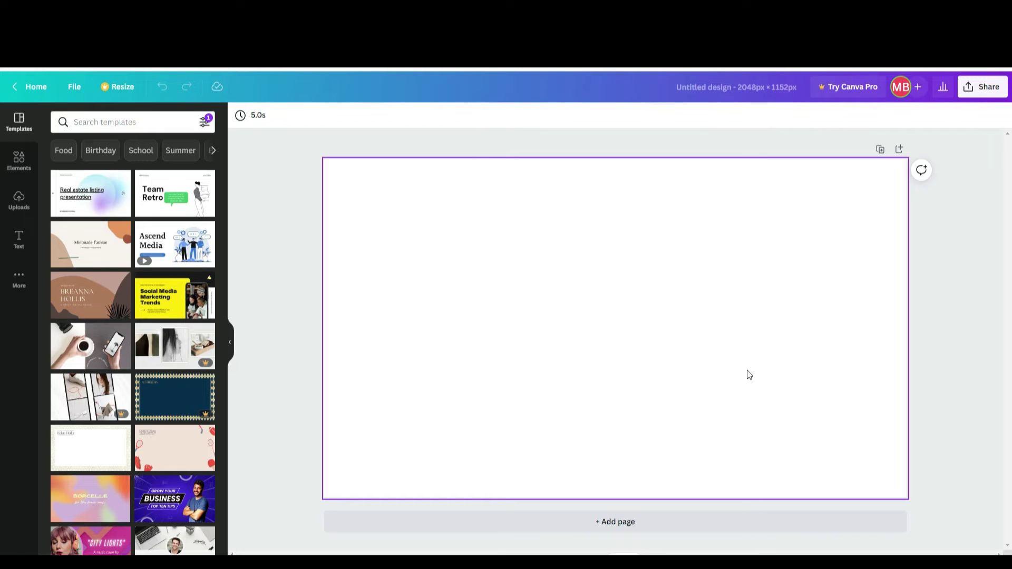
pyautogui.scroll(-1, 136, 236)
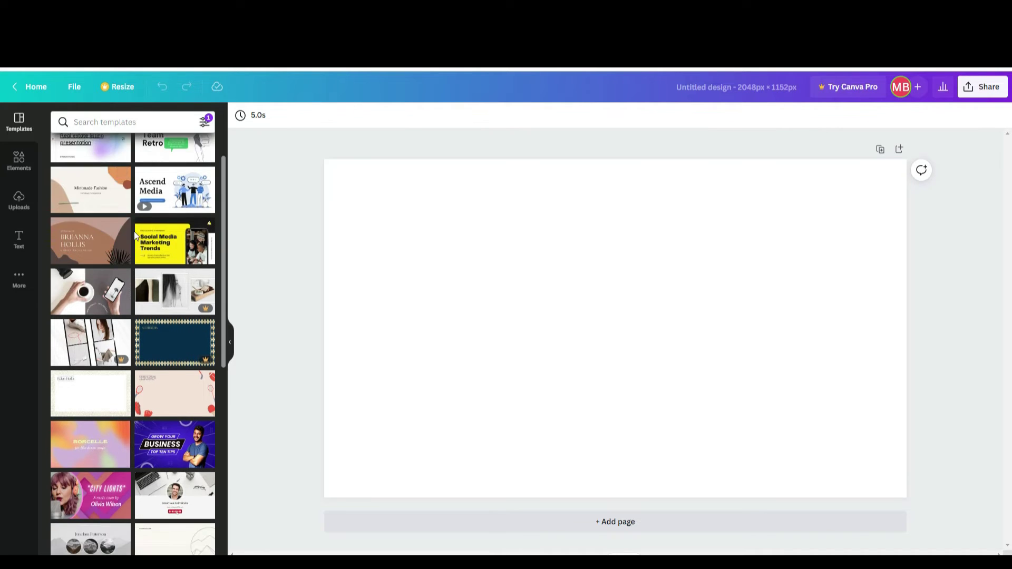
pyautogui.scroll(-4, 136, 235)
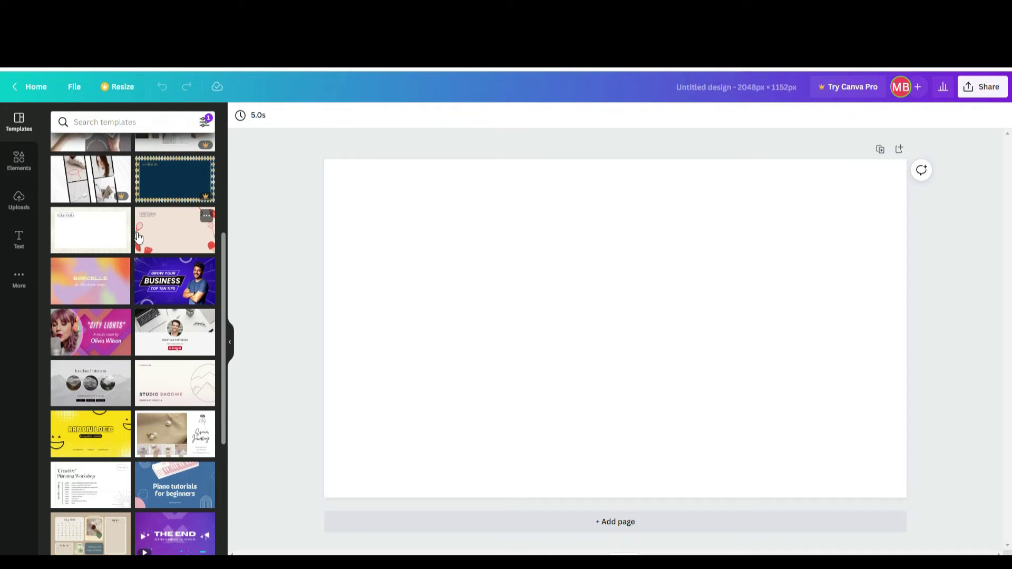
pyautogui.scroll(1, 137, 236)
pyautogui.moveTo(112, 255)
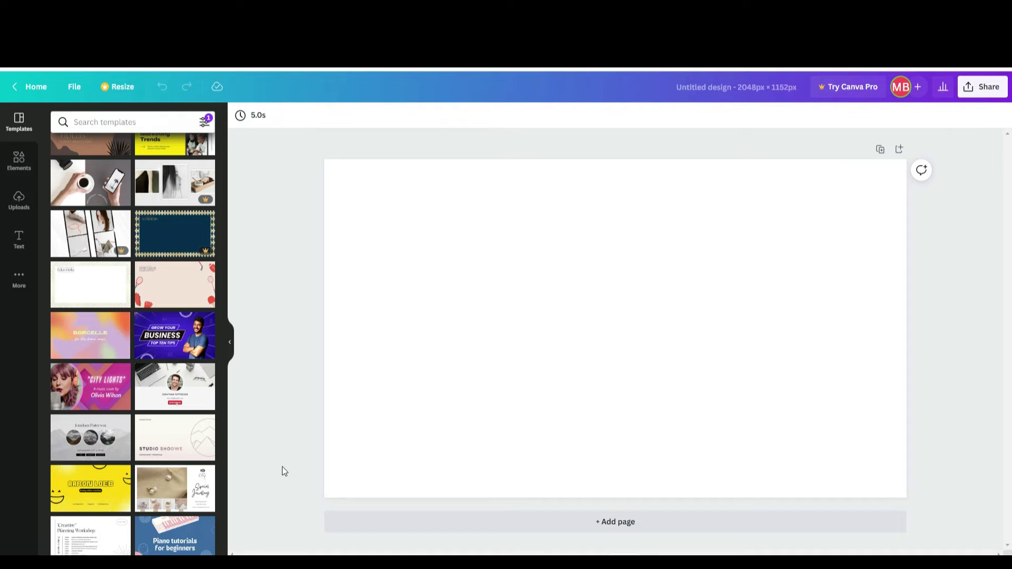
pyautogui.scroll(-4, 131, 451)
pyautogui.scroll(-2, 131, 451)
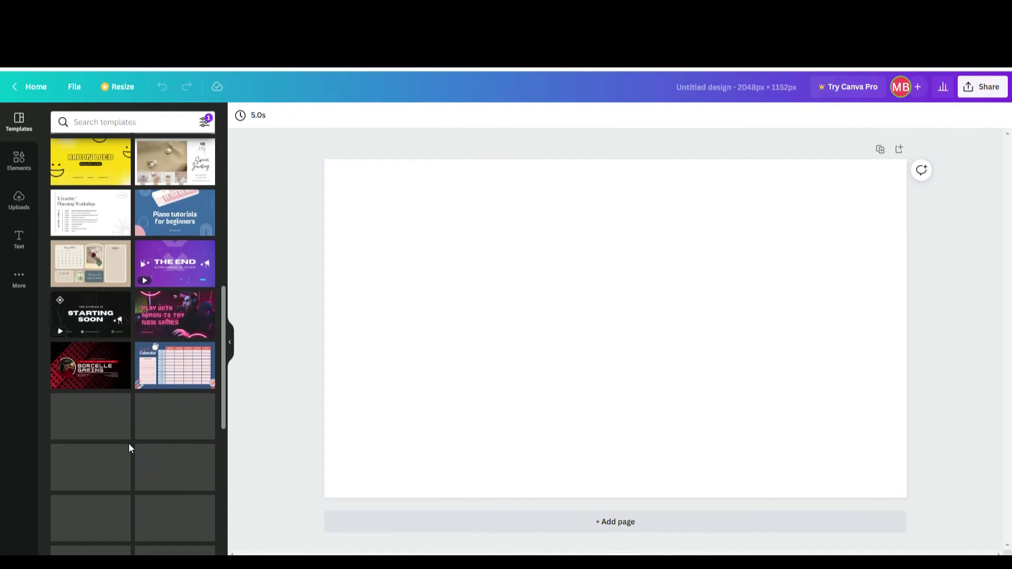
pyautogui.scroll(6, 131, 451)
pyautogui.scroll(3, 129, 448)
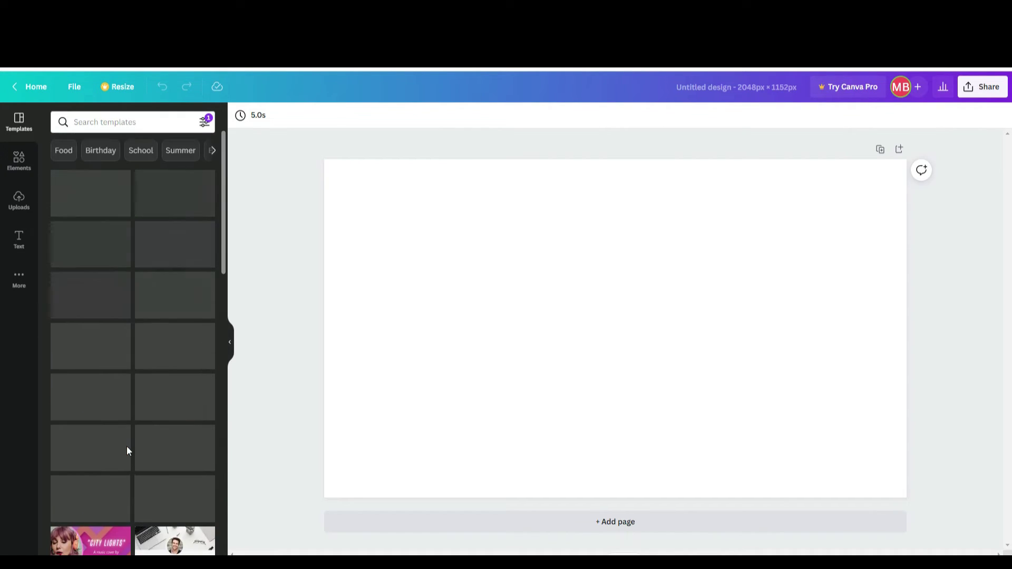
pyautogui.click(127, 123)
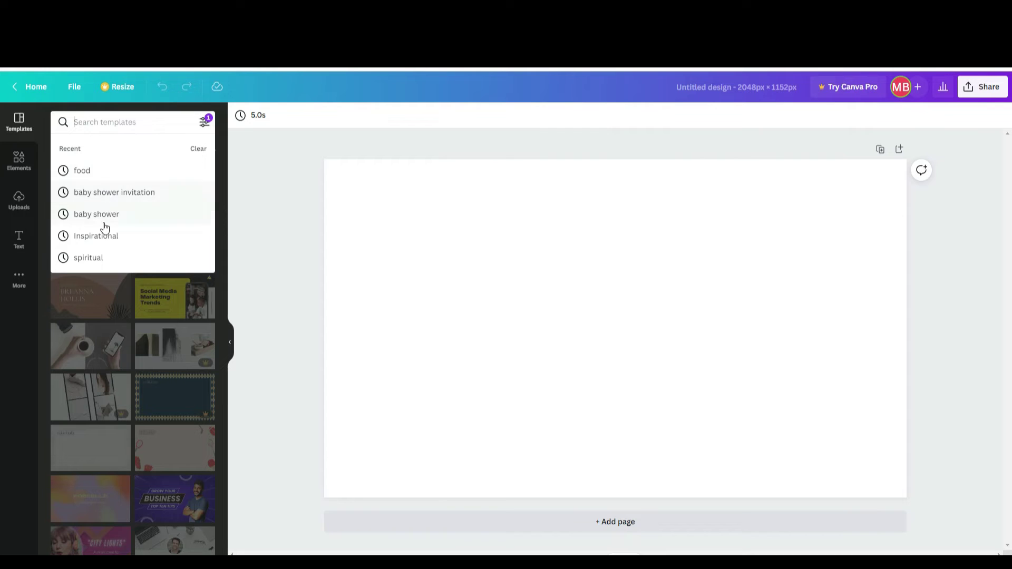
pyautogui.click(288, 404)
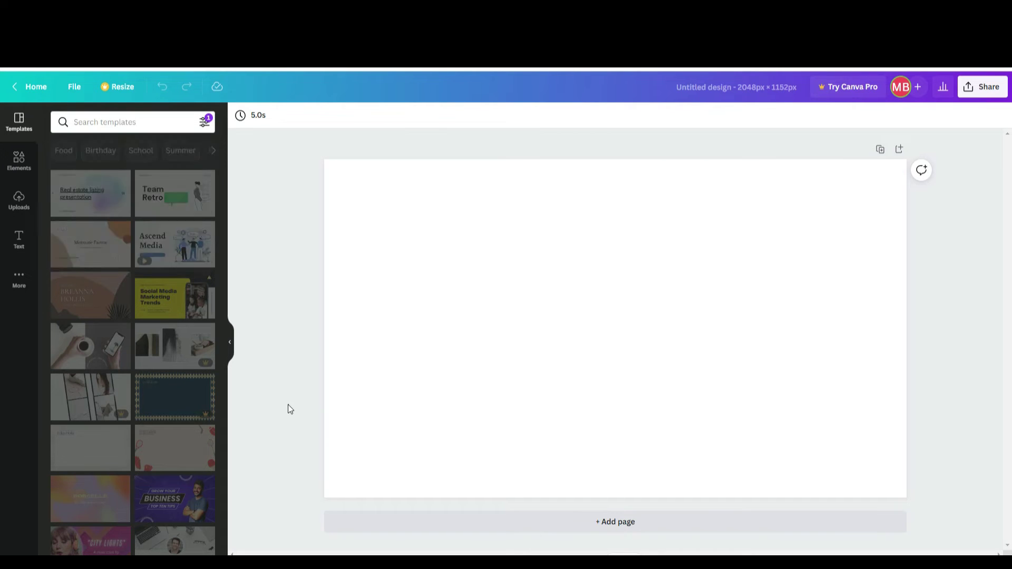
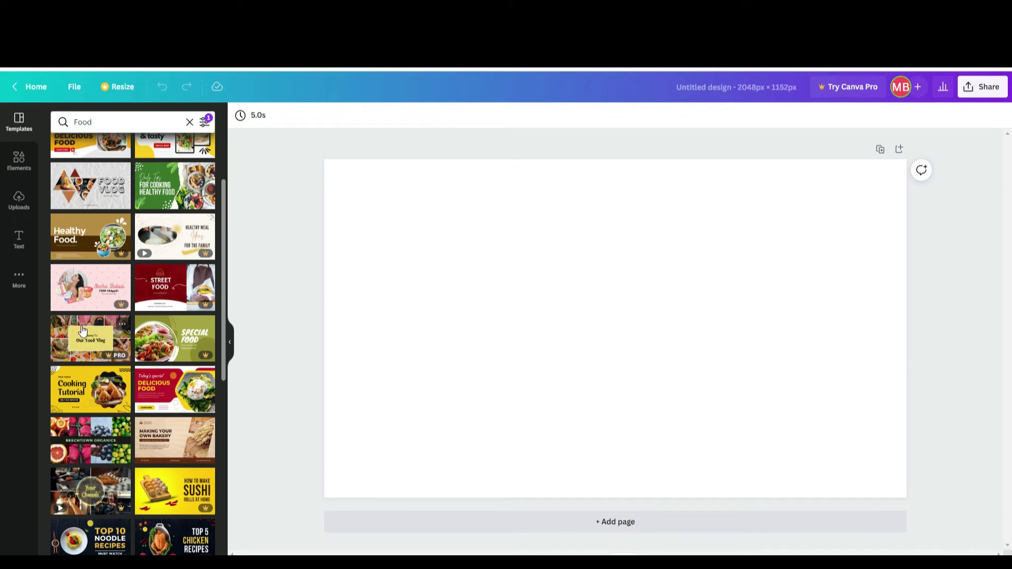
# Step: Browse the Food templates and replace the current page with the "Food Review" template showing fries on a black background
pyautogui.scroll(-3, 96, 358)
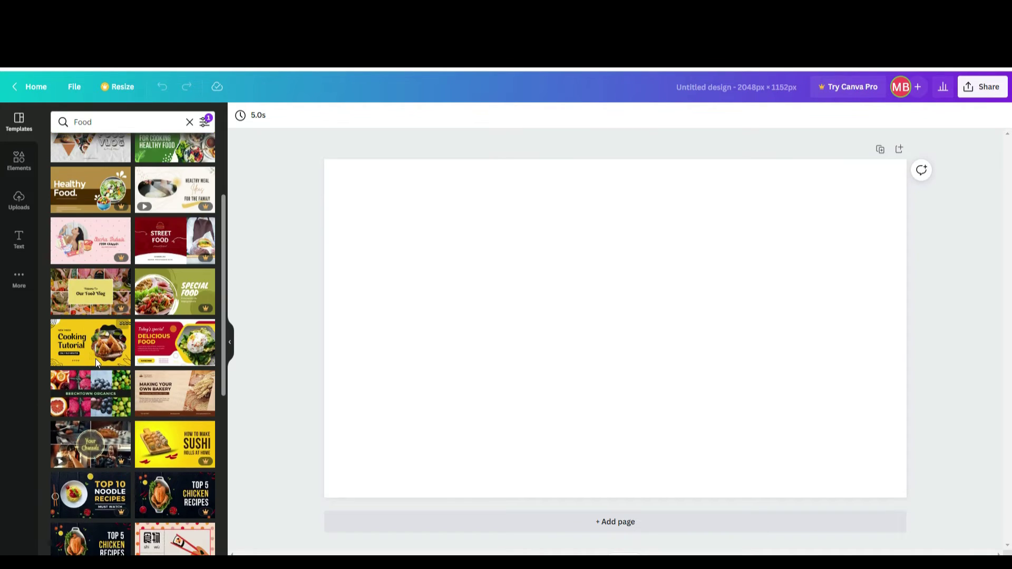
pyautogui.scroll(-1, 96, 363)
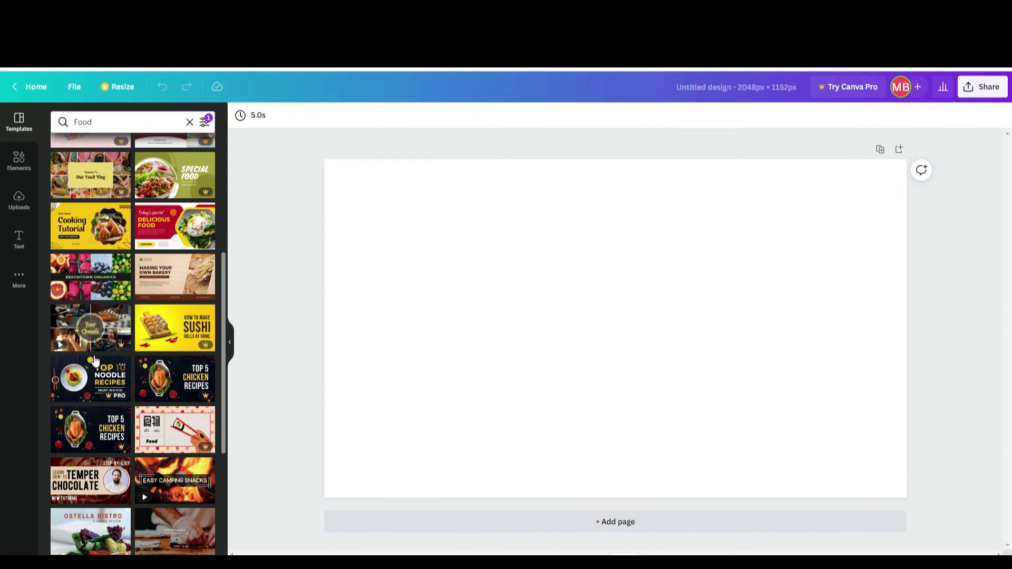
pyautogui.scroll(-2, 119, 383)
pyautogui.scroll(-3, 119, 383)
pyautogui.scroll(-2, 119, 384)
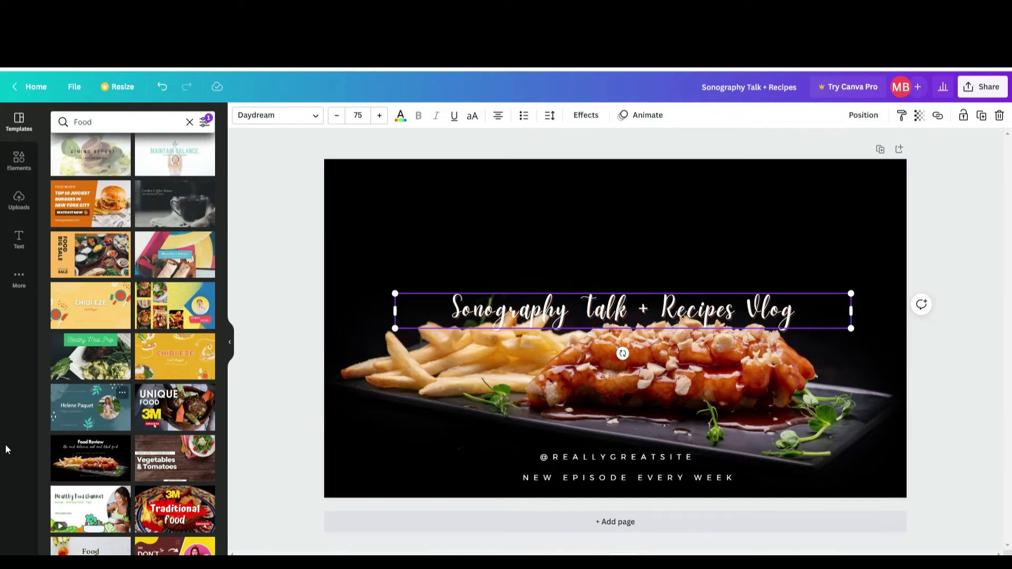
pyautogui.click(72, 469)
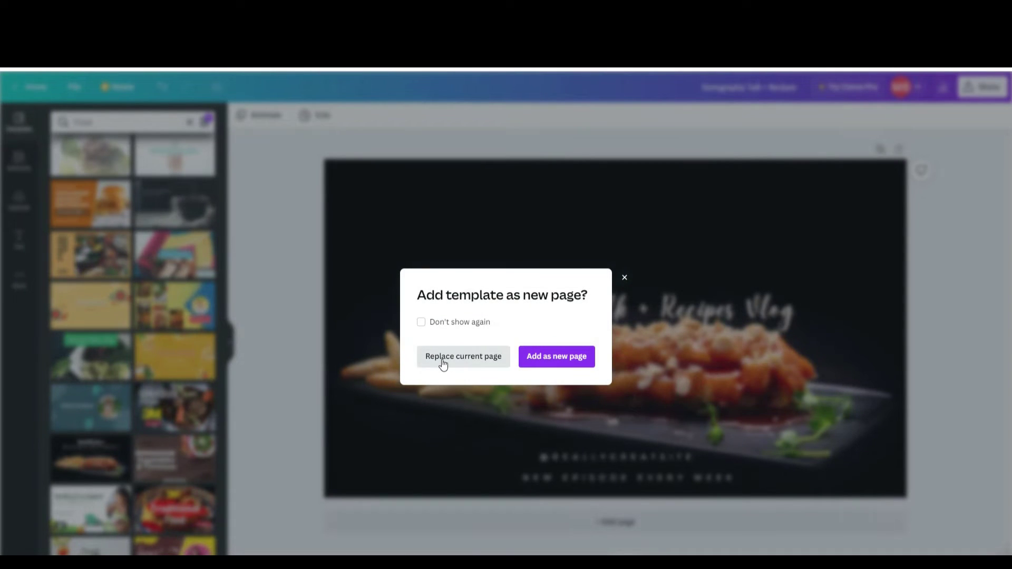
pyautogui.click(443, 363)
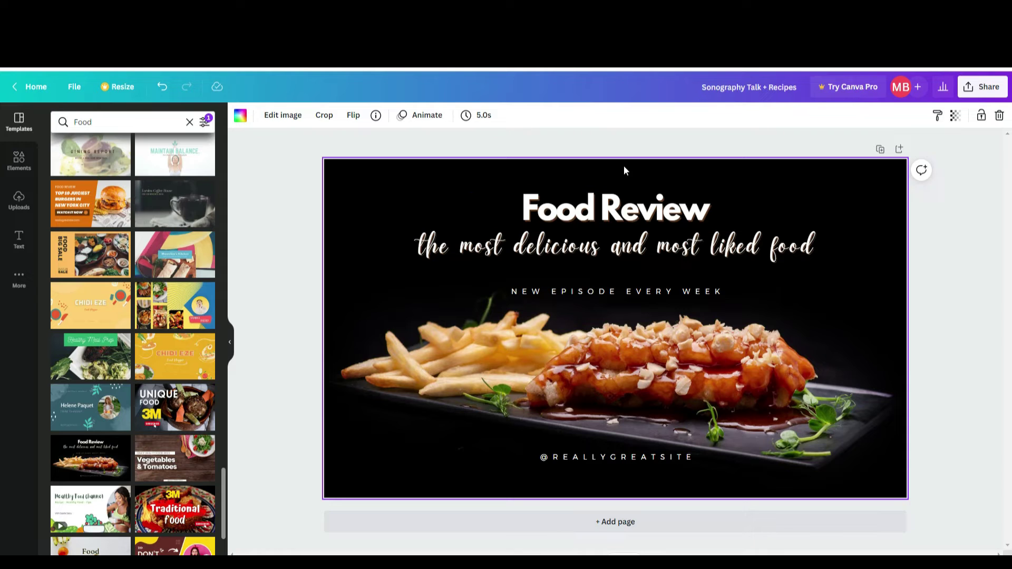
pyautogui.moveTo(600, 291); pyautogui.dragTo(629, 520)
pyautogui.moveTo(612, 260); pyautogui.dragTo(617, 305)
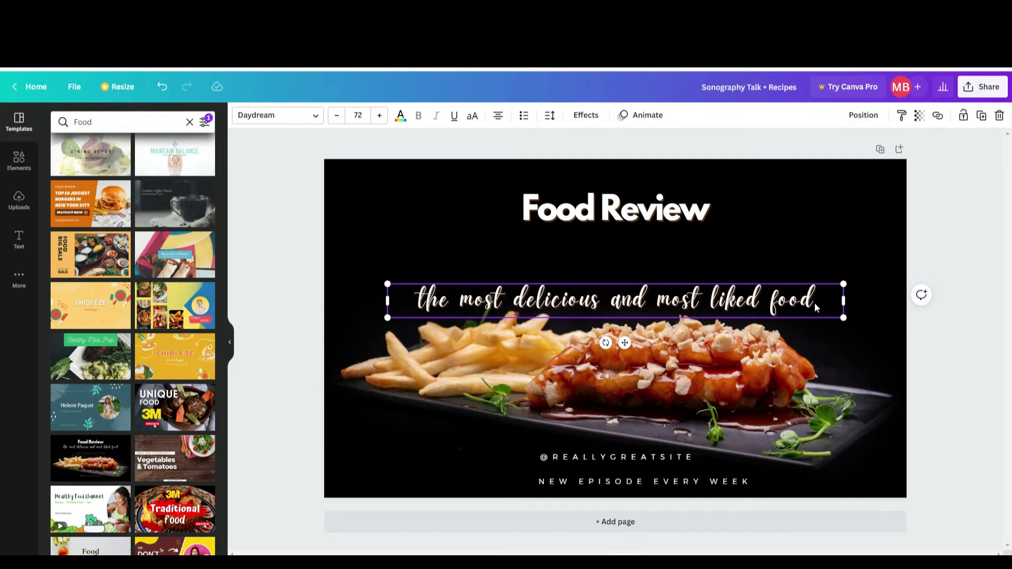
# Step: Replace the subtitle "the most delicious and most liked food" with "Sonography Talk + Recipes"
pyautogui.doubleClick(815, 303)
pyautogui.click(836, 307)
pyautogui.press('BackSpace')
pyautogui.press('BackSpace')
pyautogui.press('BackSpace')
pyautogui.press('BackSpace')
pyautogui.press('BackSpace')
pyautogui.press('BackSpace')
pyautogui.press('BackSpace')
pyautogui.press('BackSpace')
pyautogui.press('BackSpace')
pyautogui.press('BackSpace')
pyautogui.press('BackSpace')
pyautogui.press('BackSpace')
pyautogui.press('BackSpace')
pyautogui.press('BackSpace')
pyautogui.press('BackSpace')
pyautogui.press('BackSpace')
pyautogui.press('BackSpace')
pyautogui.press('BackSpace')
pyautogui.press('BackSpace')
pyautogui.press('BackSpace')
pyautogui.press('BackSpace')
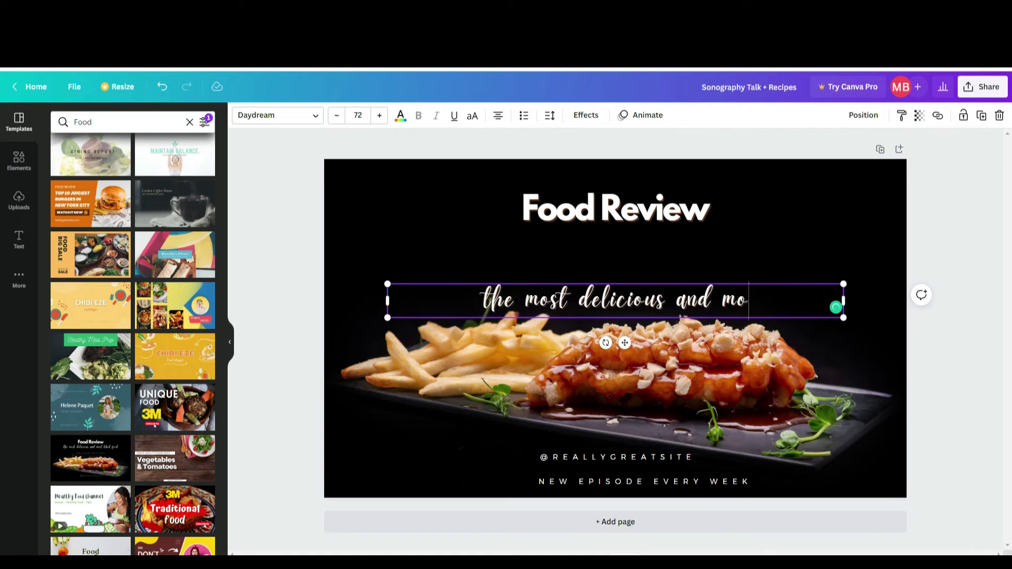
pyautogui.press('BackSpace')
pyautogui.press('BackSpace')
pyautogui.press('BackSpace')
pyautogui.press('BackSpace')
pyautogui.press('BackSpace')
pyautogui.press('BackSpace')
pyautogui.press('BackSpace')
pyautogui.press('BackSpace')
pyautogui.press('BackSpace')
pyautogui.press('BackSpace')
pyautogui.press('BackSpace')
pyautogui.press('BackSpace')
pyautogui.press('BackSpace')
pyautogui.press('BackSpace')
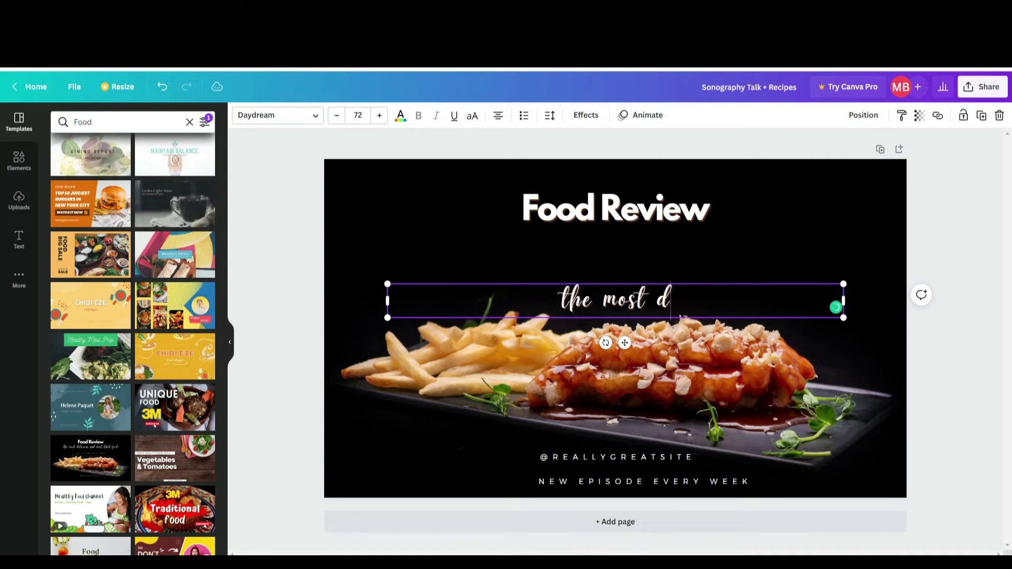
pyautogui.press('BackSpace')
pyautogui.press('BackSpace')
pyautogui.press('BackSpace')
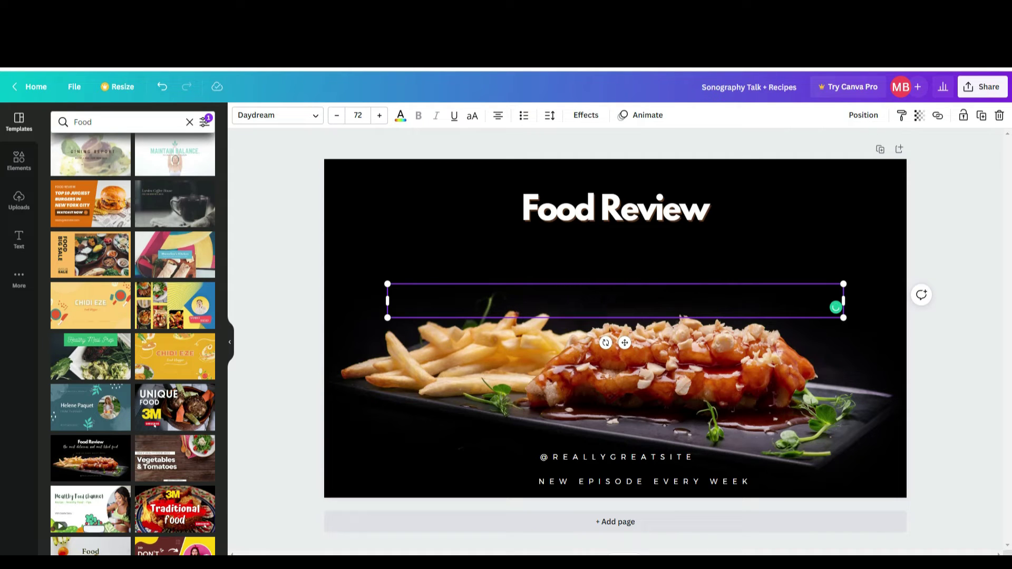
pyautogui.write('Sonog')
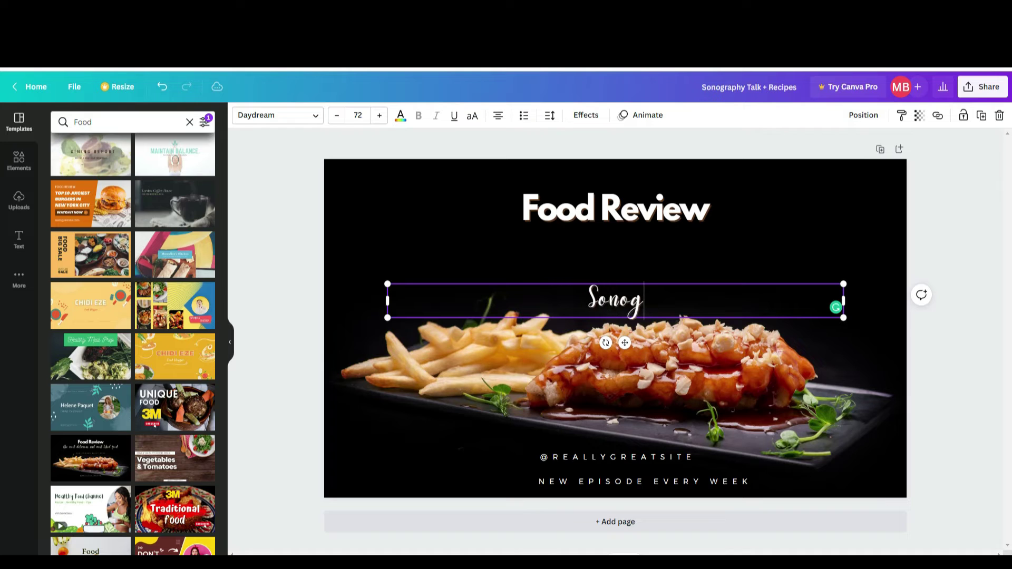
pyautogui.write('raphy')
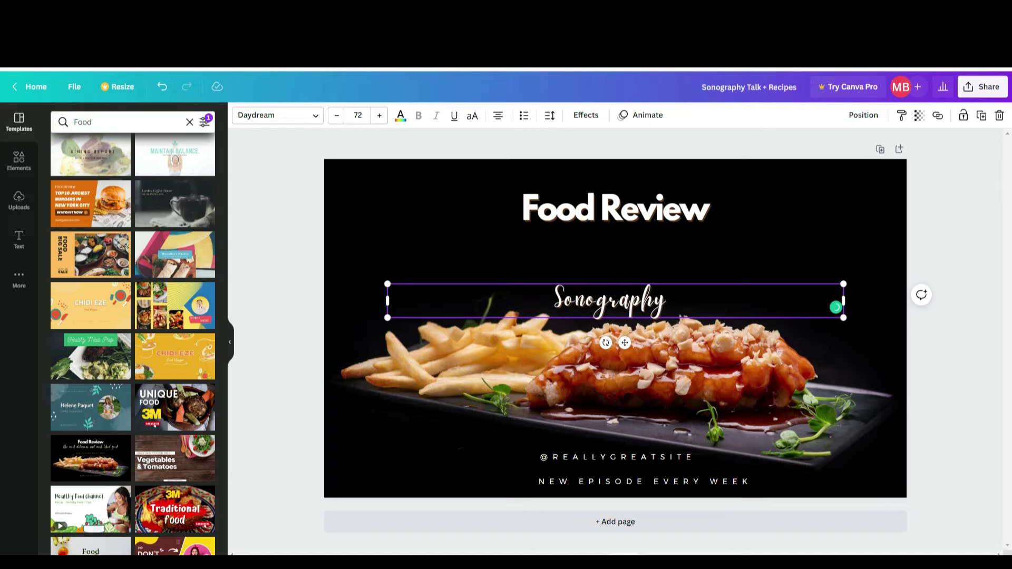
pyautogui.write(' Talk')
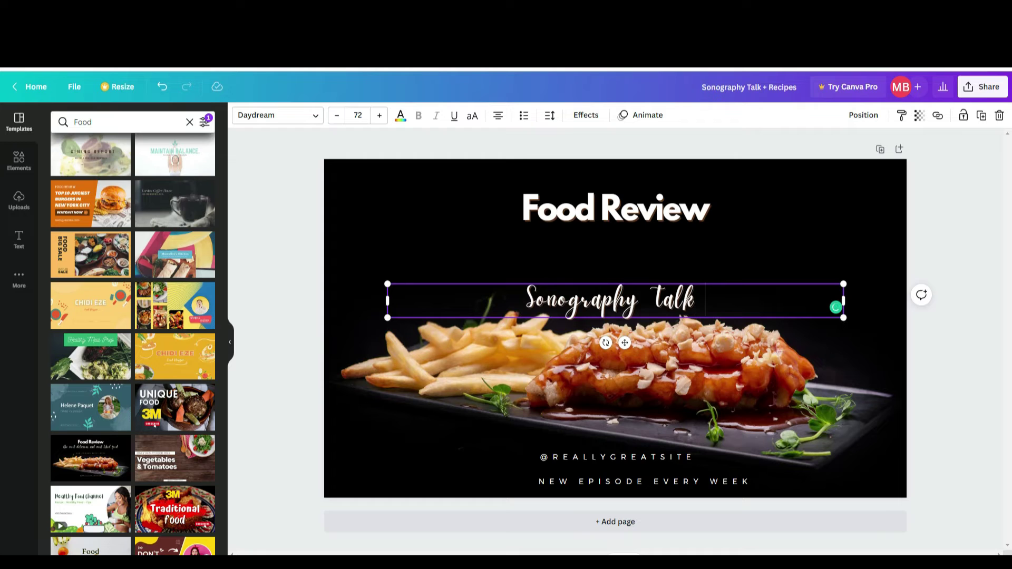
pyautogui.write(' + R')
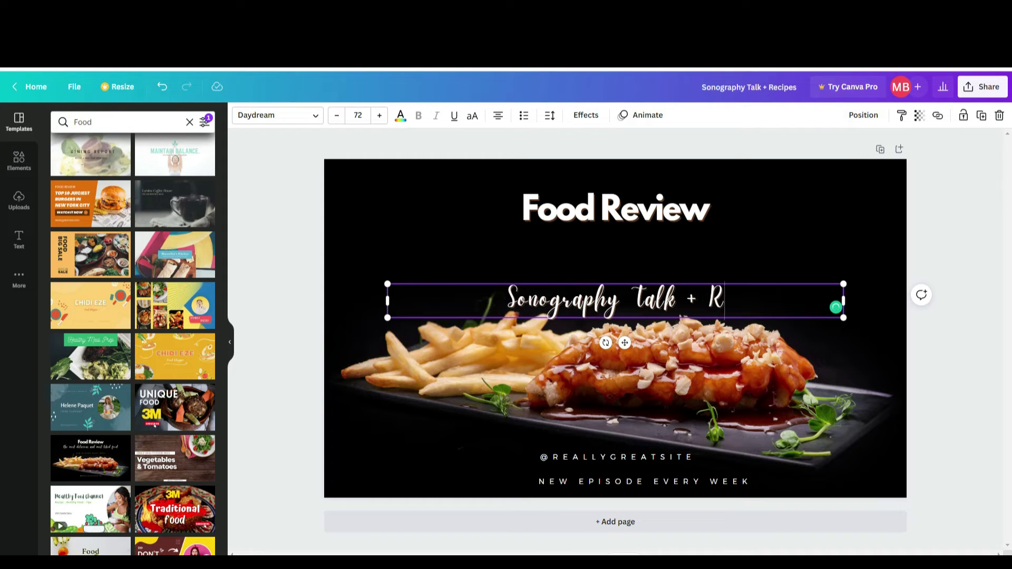
pyautogui.write('ecipes')
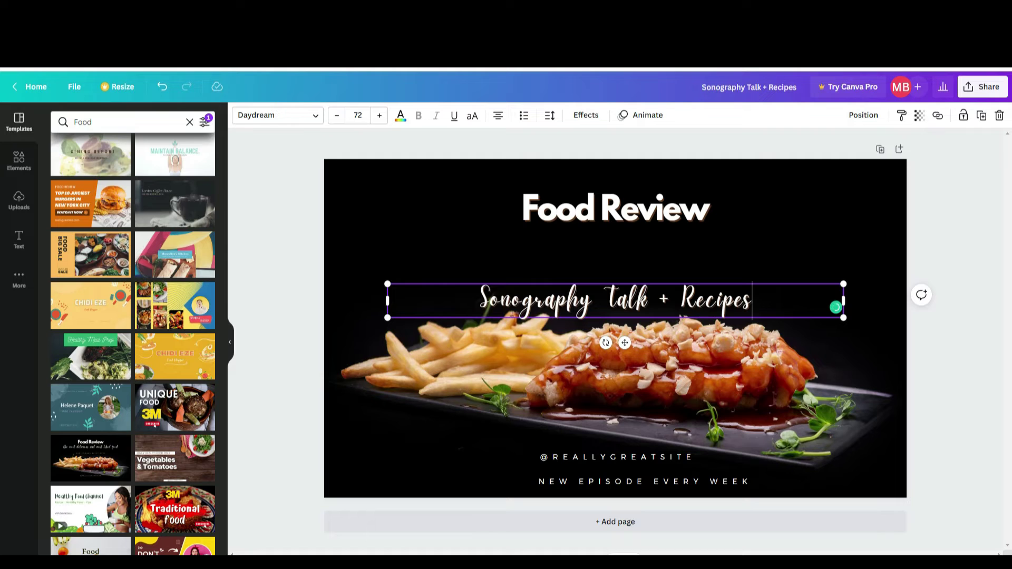
pyautogui.click(267, 122)
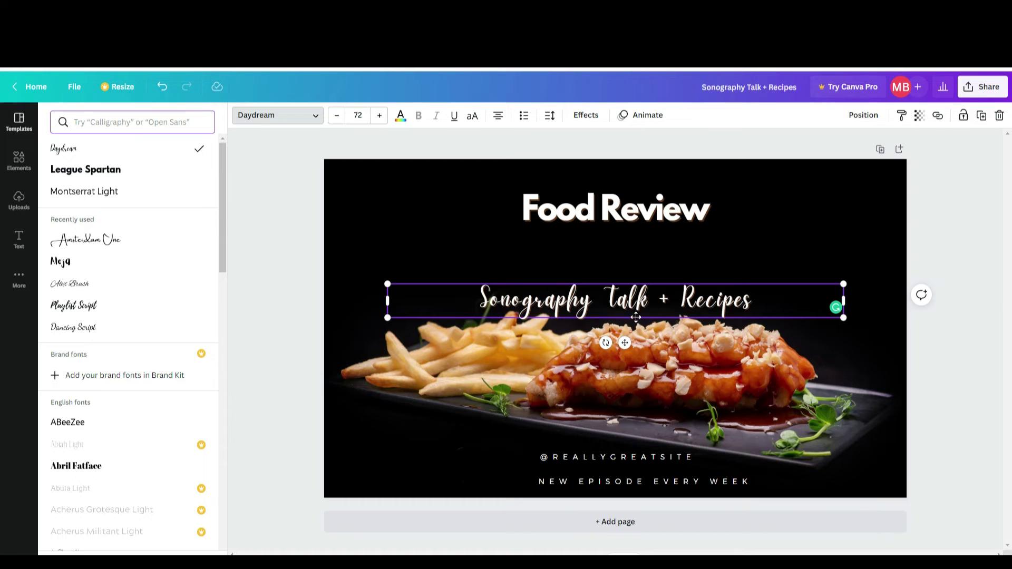
pyautogui.click(373, 209)
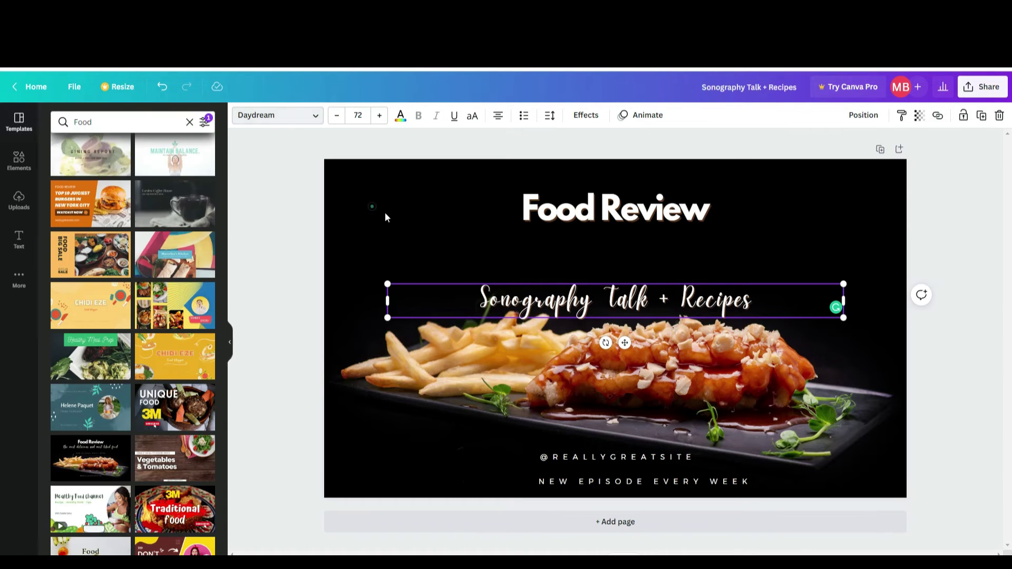
# Step: Increase the font size of the "Sonography Talk + Recipes" subtitle to 76
pyautogui.click(379, 115)
pyautogui.click(379, 115)
pyautogui.click(379, 115)
pyautogui.click(379, 114)
pyautogui.click(790, 299)
pyautogui.moveTo(799, 283); pyautogui.dragTo(799, 282)
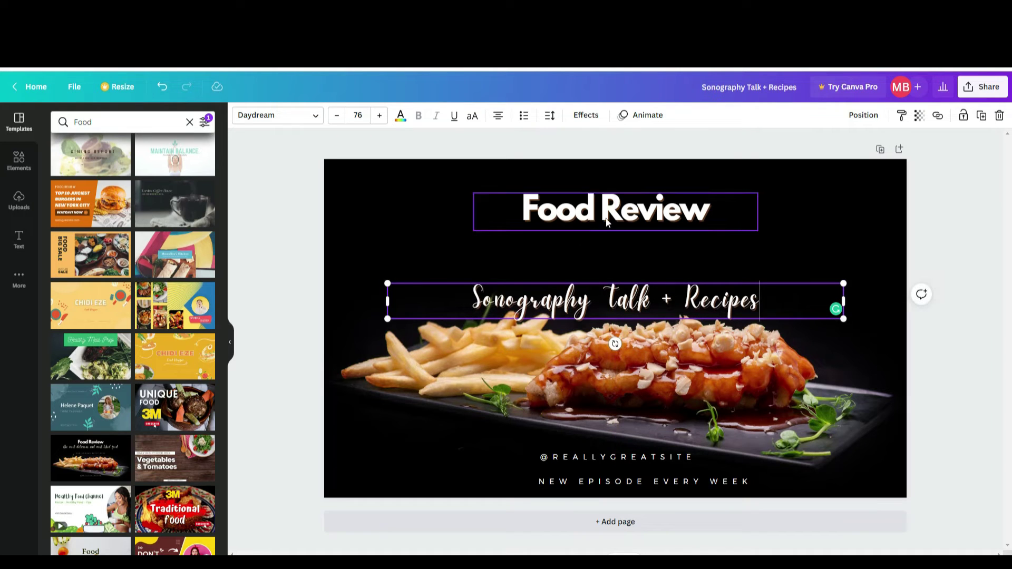
pyautogui.click(657, 458)
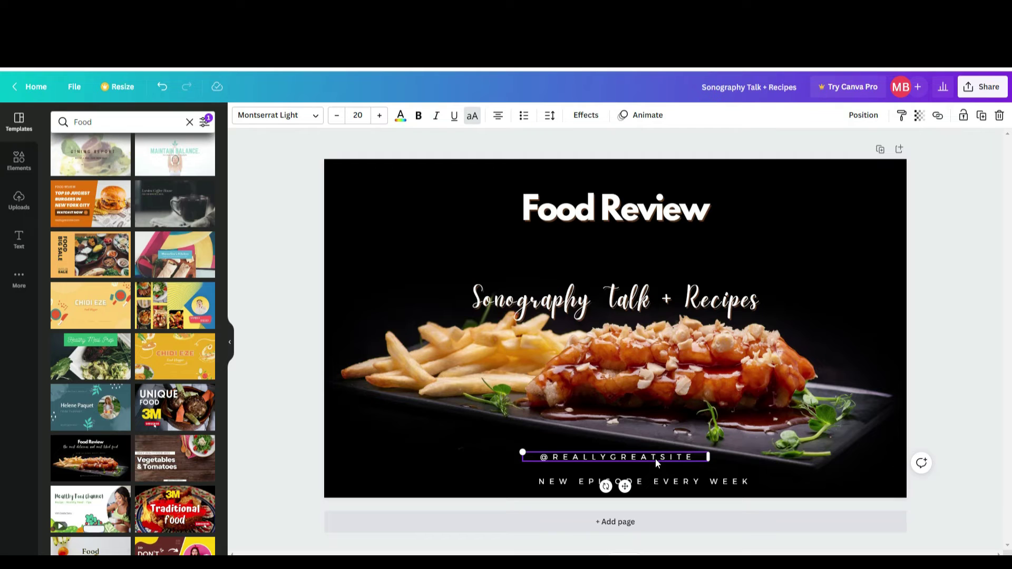
pyautogui.press('Delete')
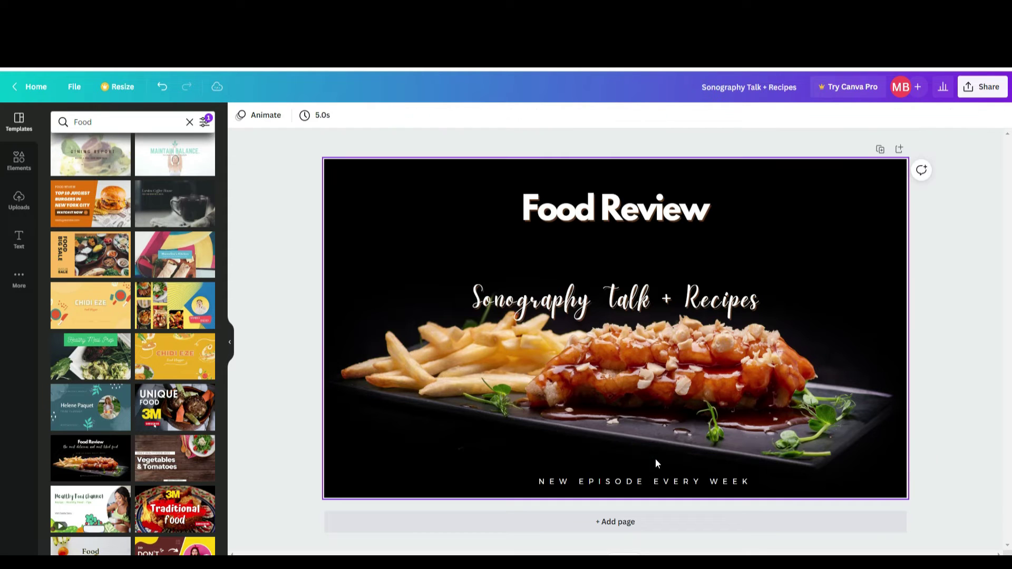
pyautogui.moveTo(660, 479); pyautogui.dragTo(617, 474)
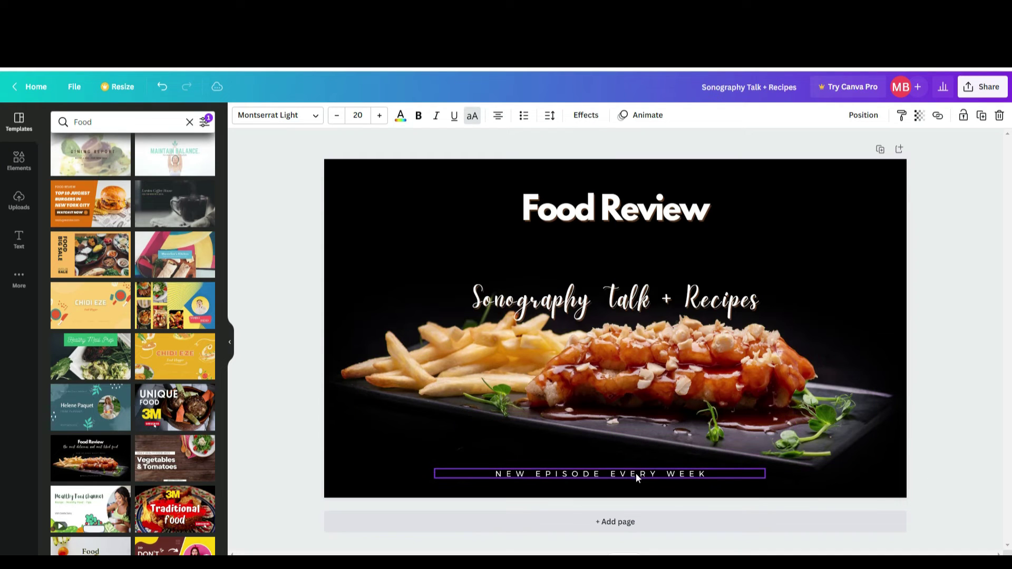
# Step: Replace the text "NEW EPISODE EVERY WEEK" with "BY MEMORY'S VLOGS"
pyautogui.doubleClick(715, 475)
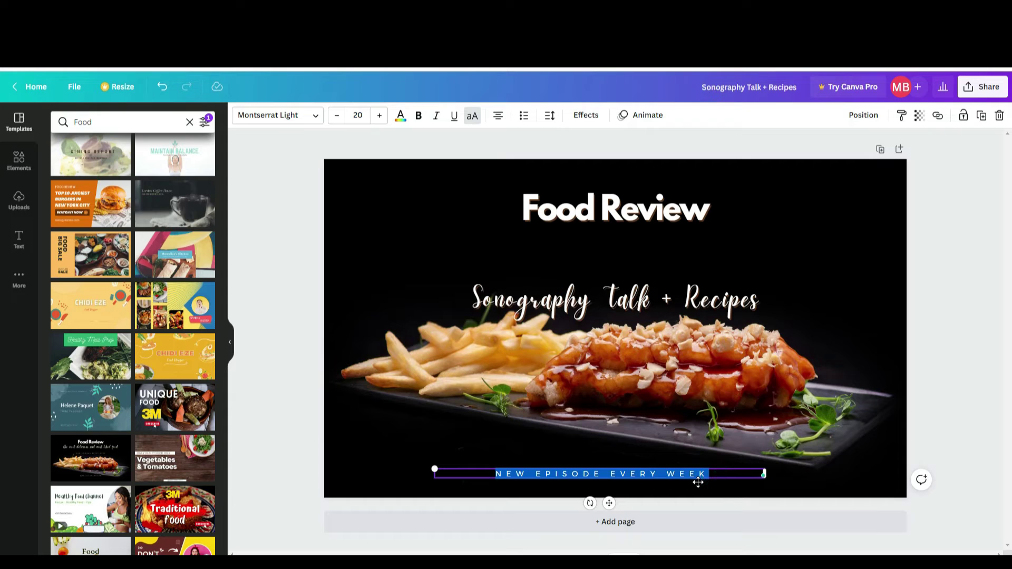
pyautogui.press('BackSpace')
pyautogui.write('BY')
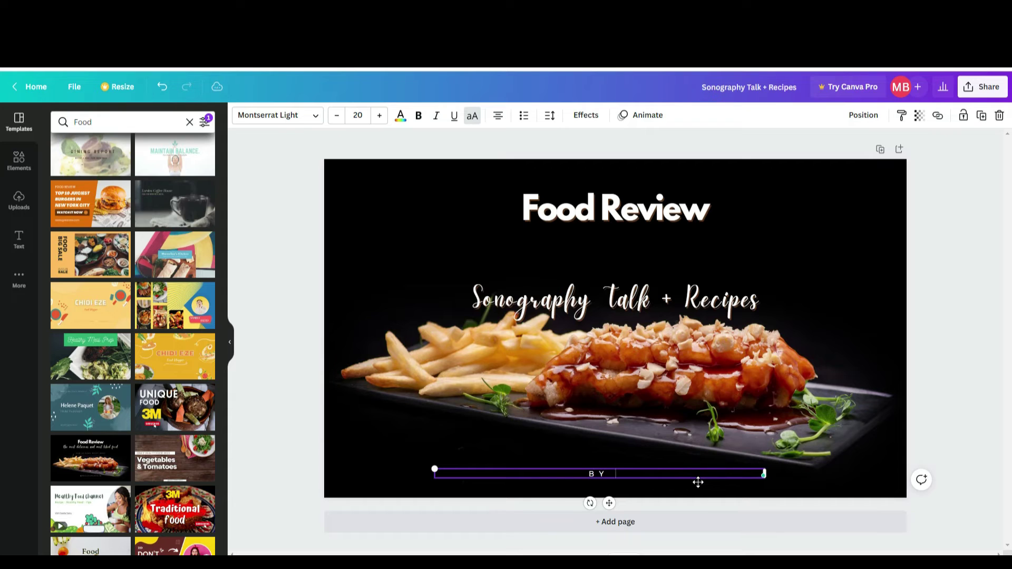
pyautogui.write(" MEMORY'S VLO")
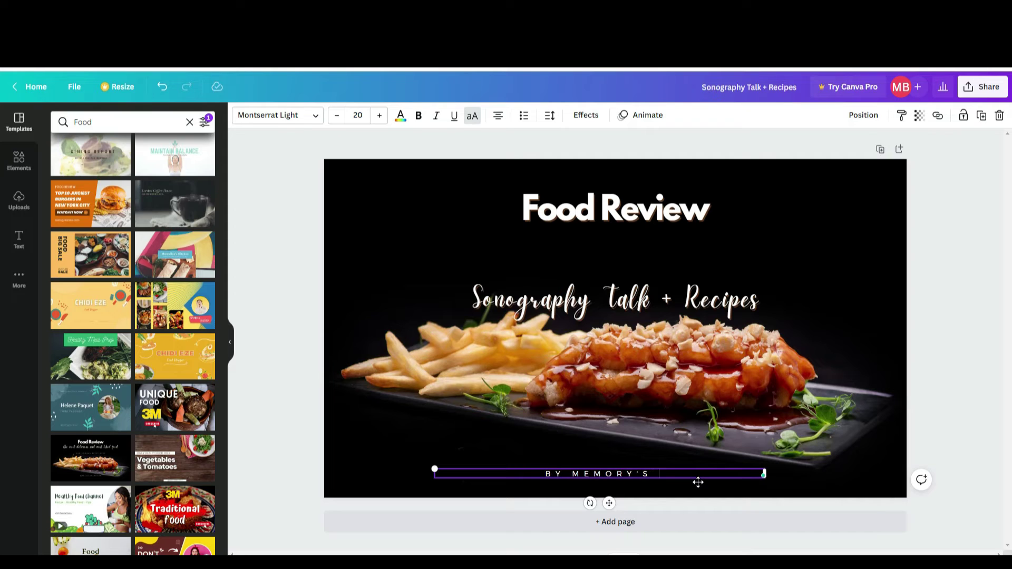
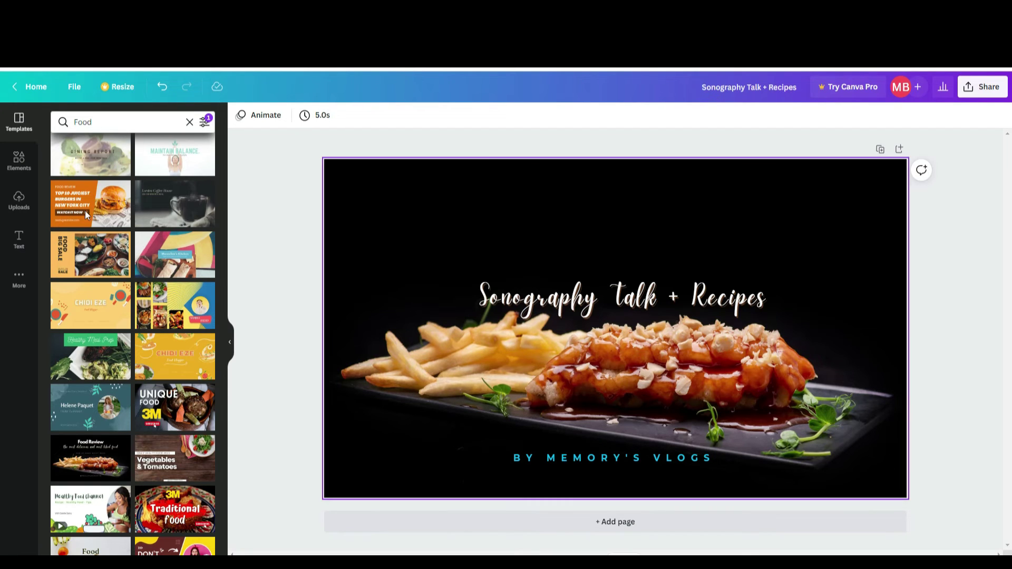
# Step: Search the elements for "like and subscribe", then add the white Subscribe button with the hand cursor, shrunk into the banner's lower-right corner
pyautogui.click(189, 122)
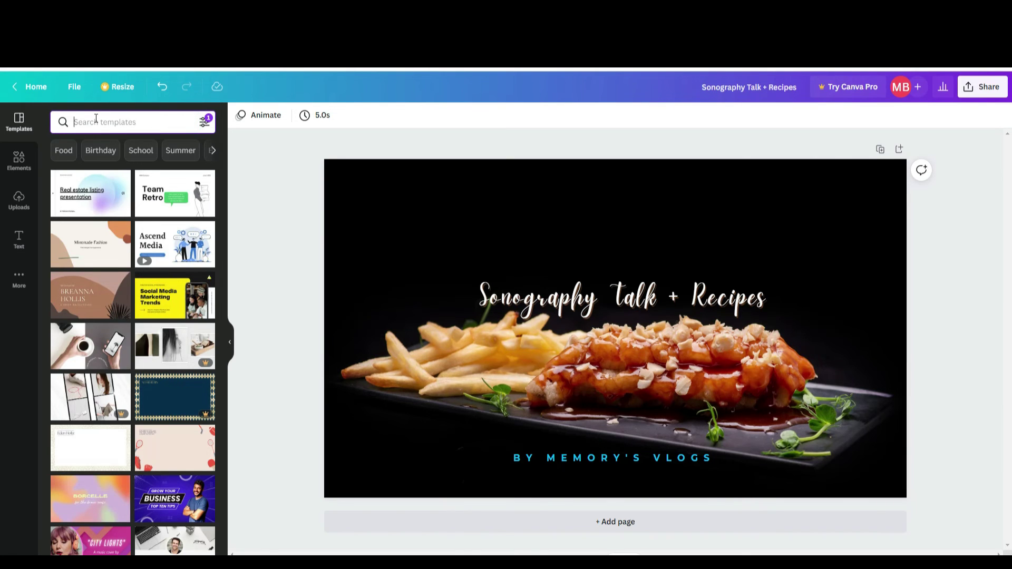
pyautogui.click(25, 169)
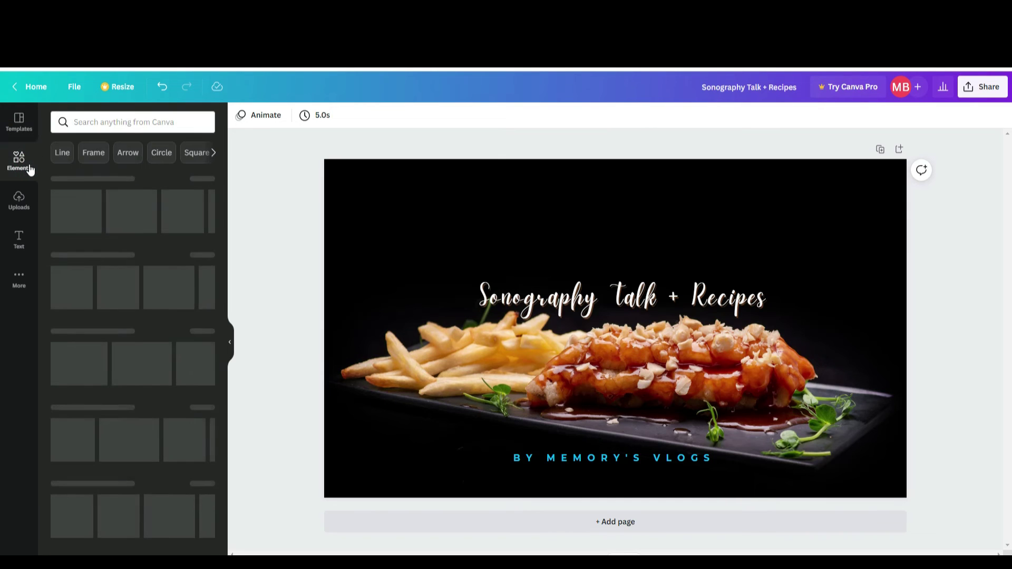
pyautogui.click(111, 127)
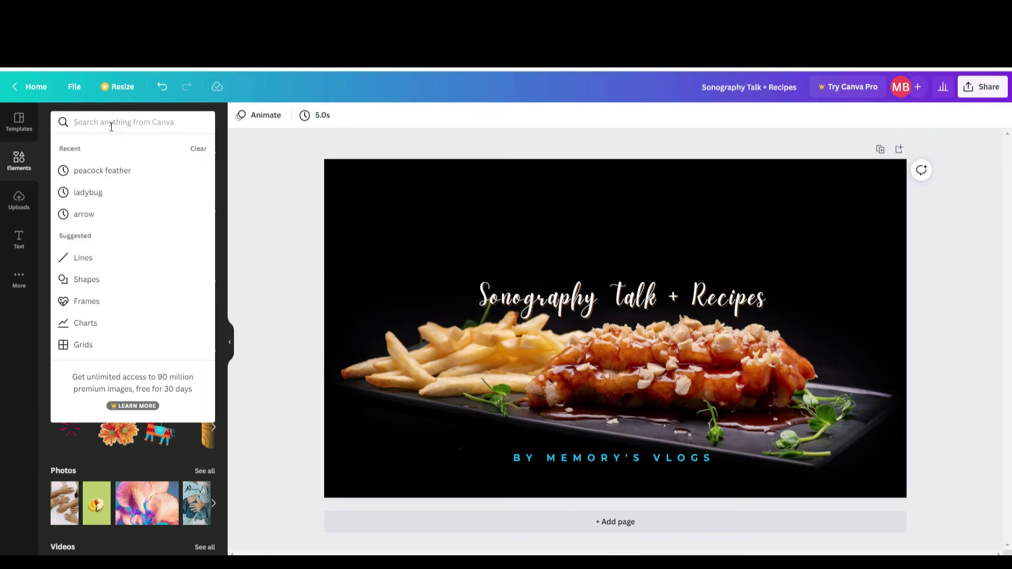
pyautogui.write('y')
pyautogui.press('BackSpace')
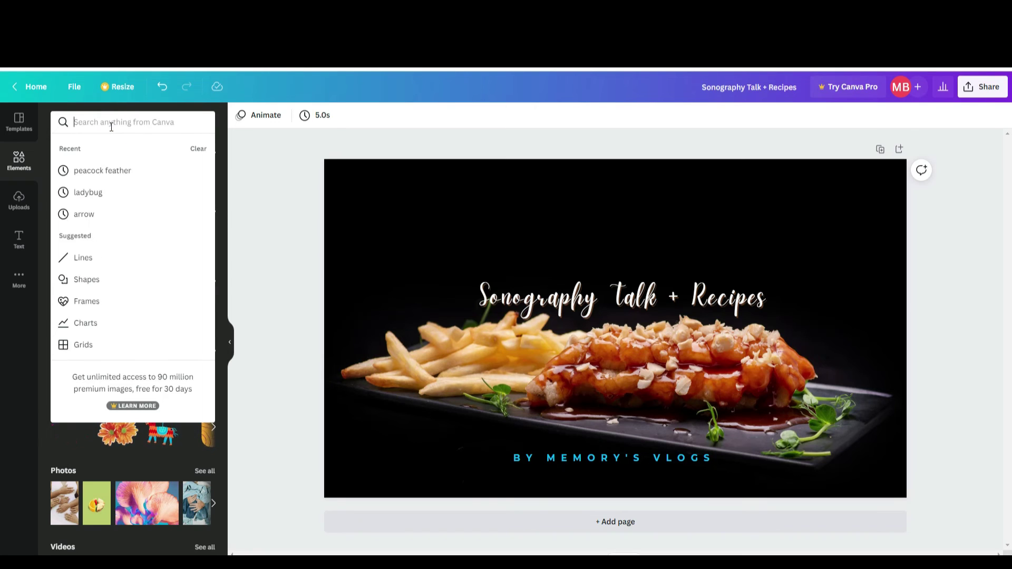
pyautogui.write('subscribe')
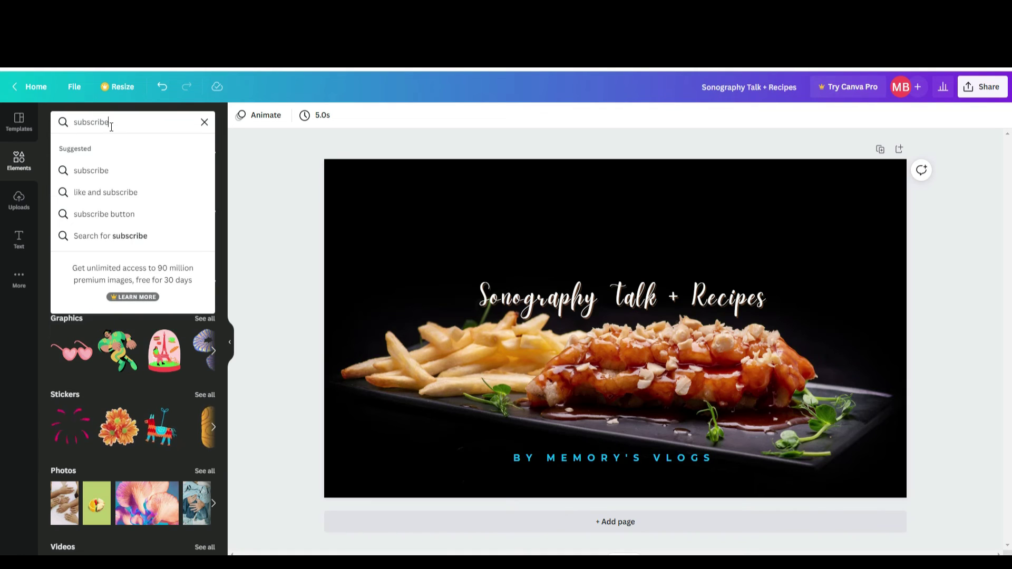
pyautogui.click(99, 196)
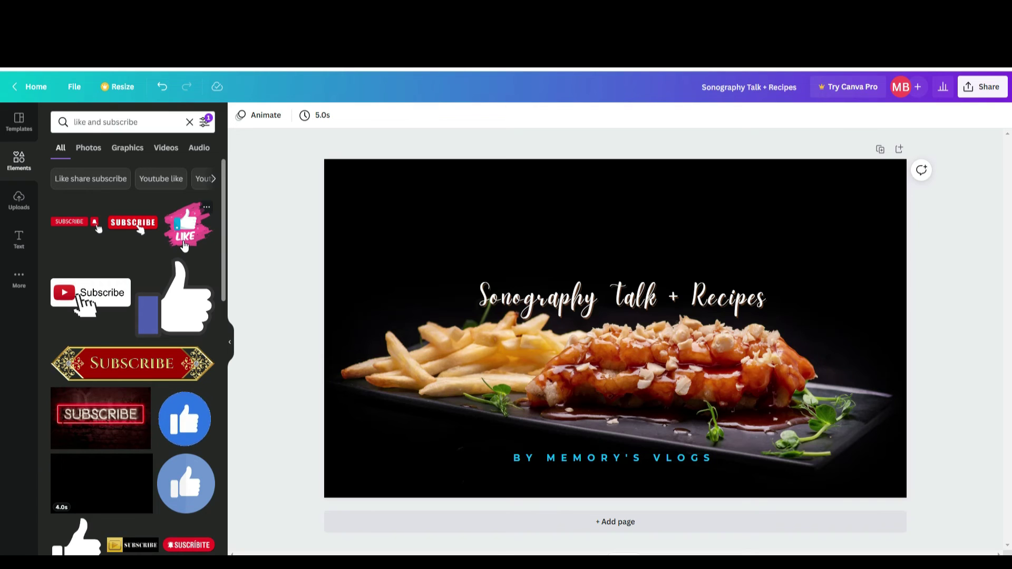
pyautogui.click(90, 292)
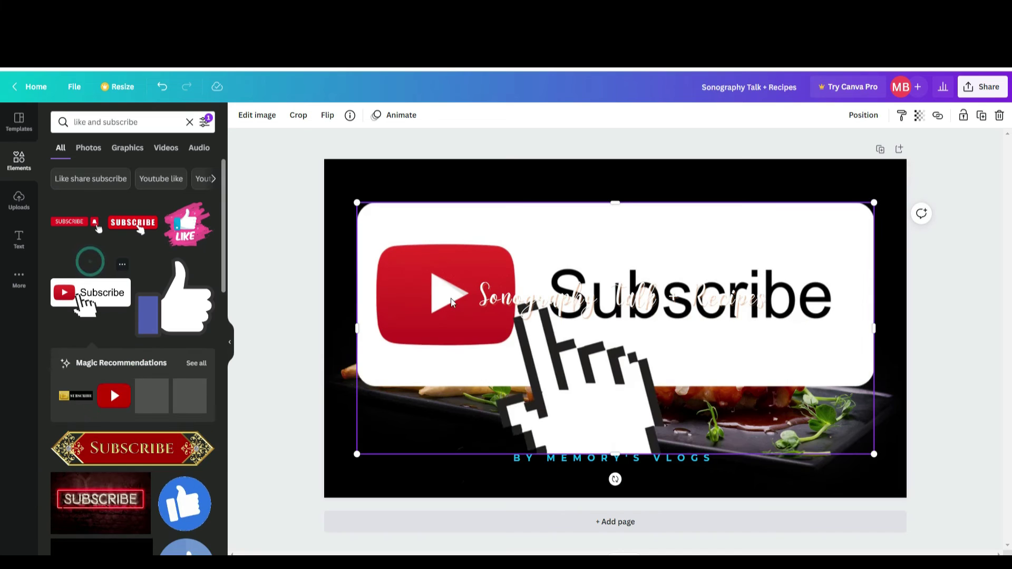
pyautogui.moveTo(354, 203); pyautogui.dragTo(850, 445)
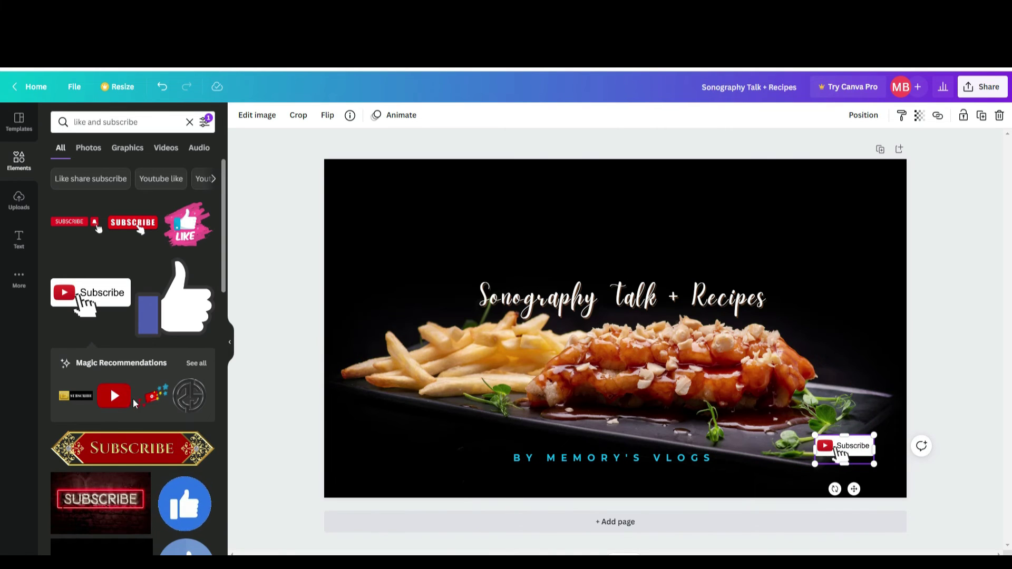
# Step: Look through the rest of the "like and subscribe" elements for other suitable graphics
pyautogui.scroll(-2, 133, 399)
pyautogui.scroll(-6, 136, 403)
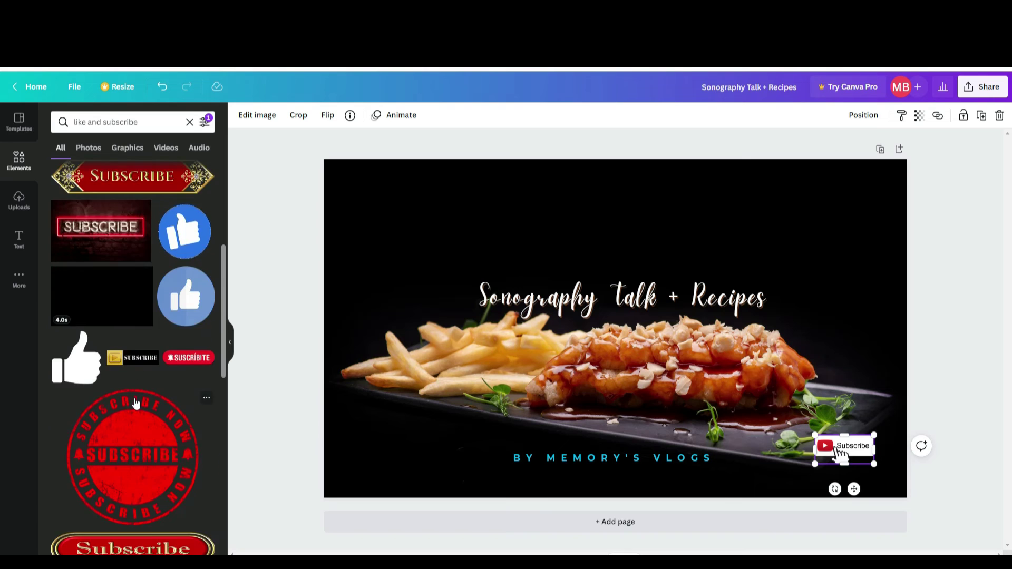
pyautogui.scroll(-2, 136, 405)
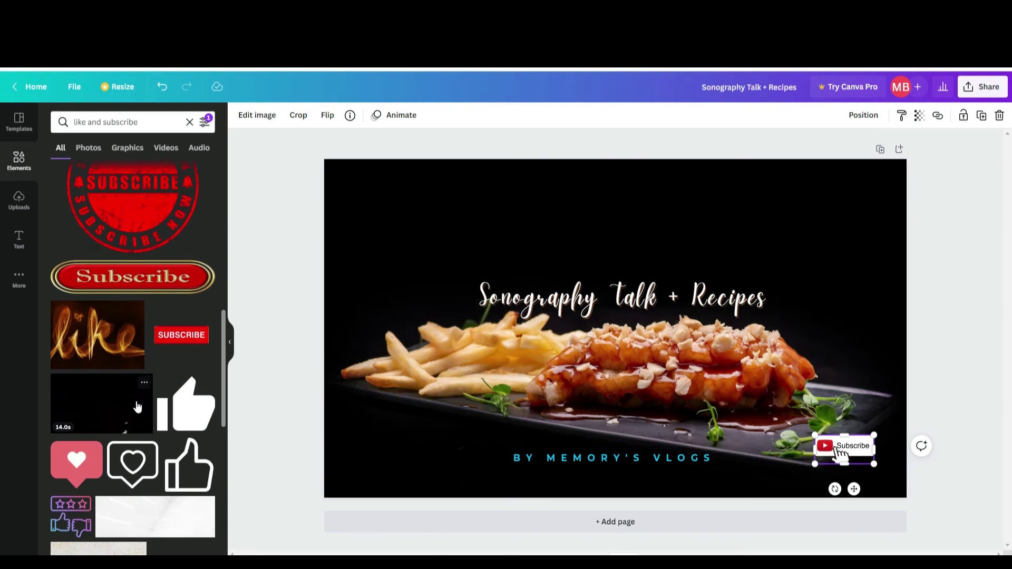
pyautogui.scroll(-3, 136, 406)
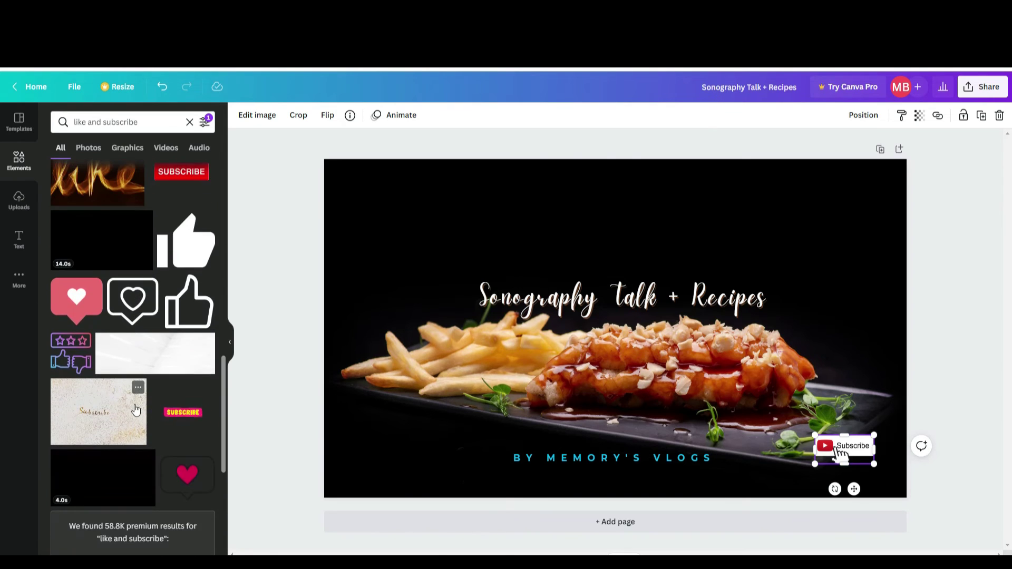
pyautogui.scroll(-2, 136, 409)
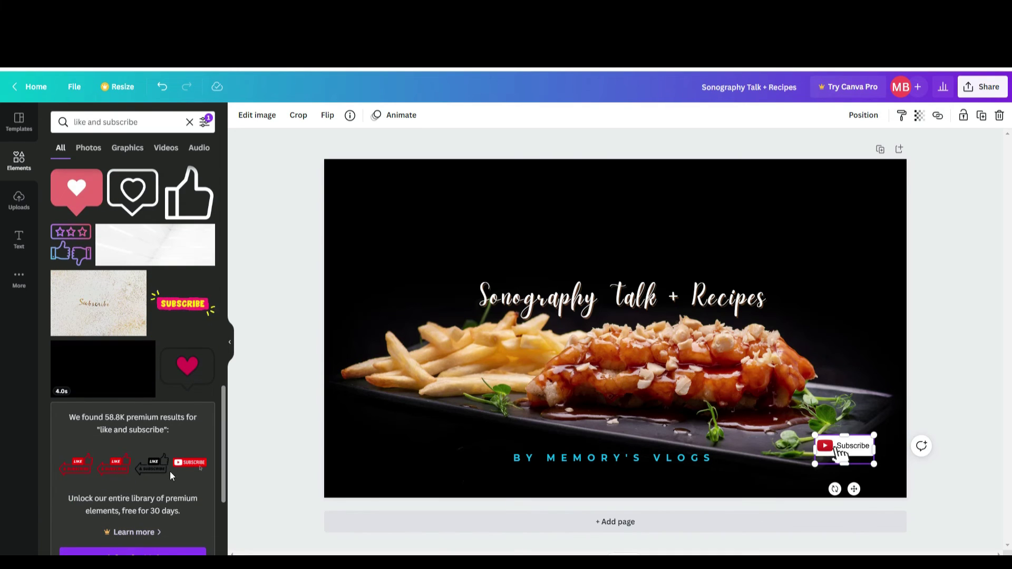
pyautogui.scroll(-2, 177, 460)
pyautogui.scroll(-3, 179, 461)
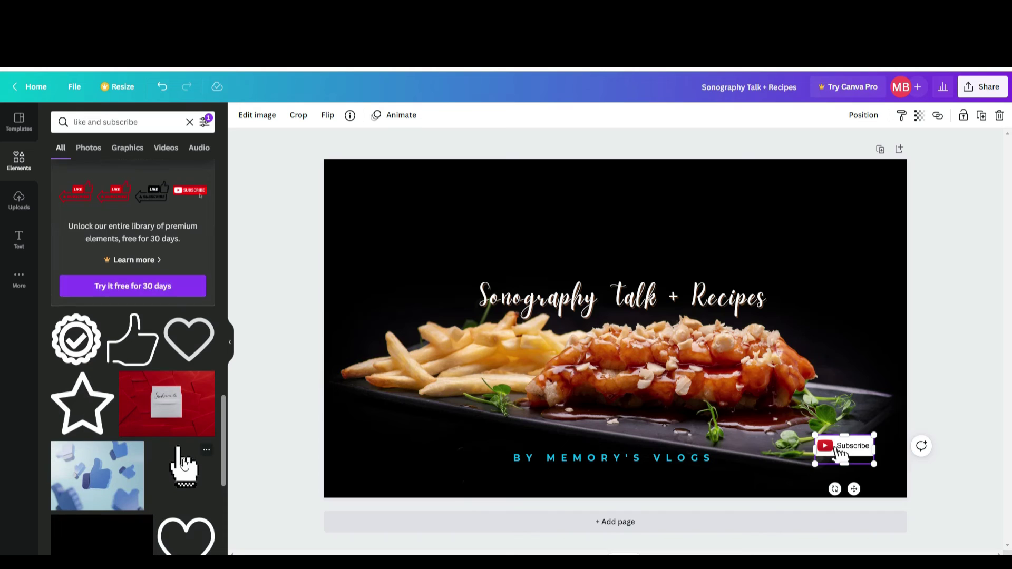
pyautogui.scroll(12, 183, 462)
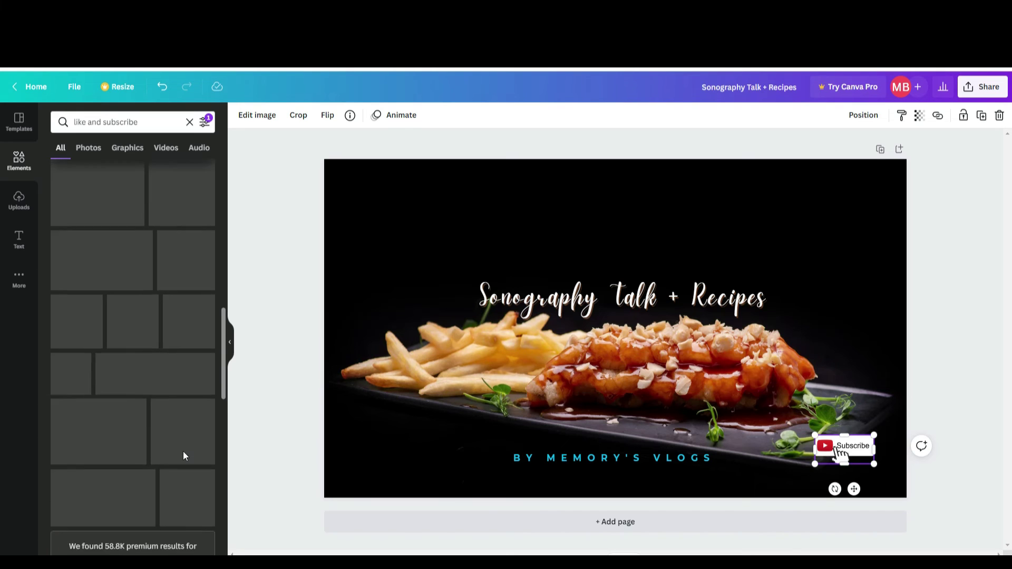
pyautogui.scroll(2, 149, 377)
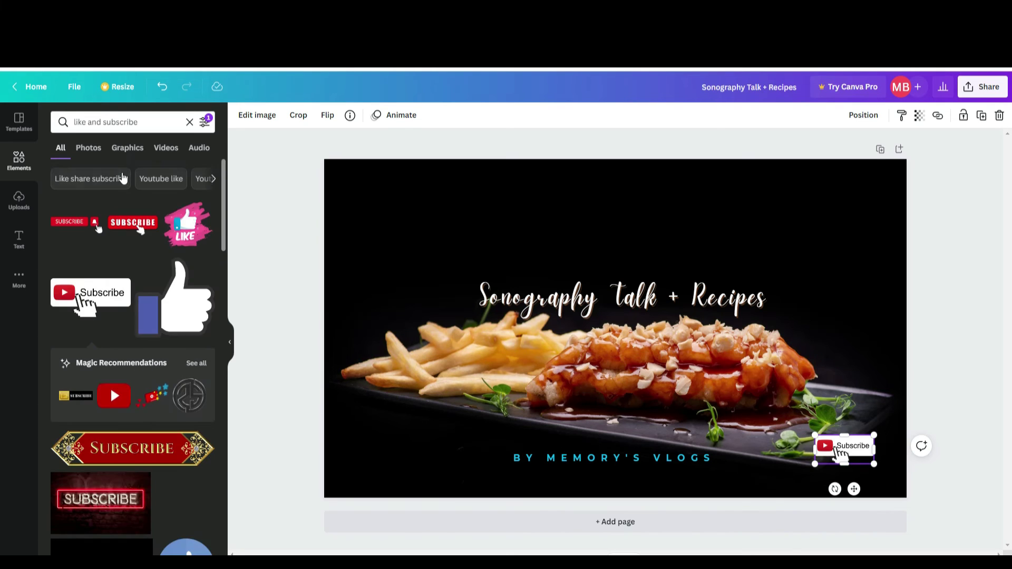
# Step: Search the elements for "notification bell" and look through the bell graphics
pyautogui.click(140, 122)
pyautogui.press('BackSpace')
pyautogui.press('BackSpace')
pyautogui.press('BackSpace')
pyautogui.press('BackSpace')
pyautogui.press('BackSpace')
pyautogui.press('BackSpace')
pyautogui.press('BackSpace')
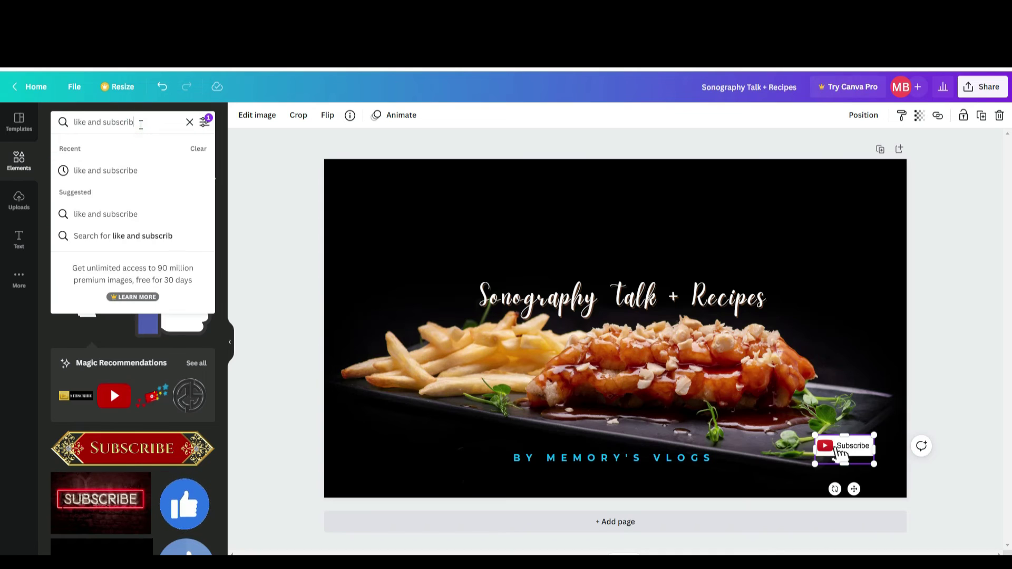
pyautogui.press('BackSpace')
pyautogui.press('BackSpace')
pyautogui.press('BackSpace')
pyautogui.press('BackSpace')
pyautogui.press('BackSpace')
pyautogui.press('BackSpace')
pyautogui.press('BackSpace')
pyautogui.press('BackSpace')
pyautogui.press('BackSpace')
pyautogui.press('BackSpace')
pyautogui.press('BackSpace')
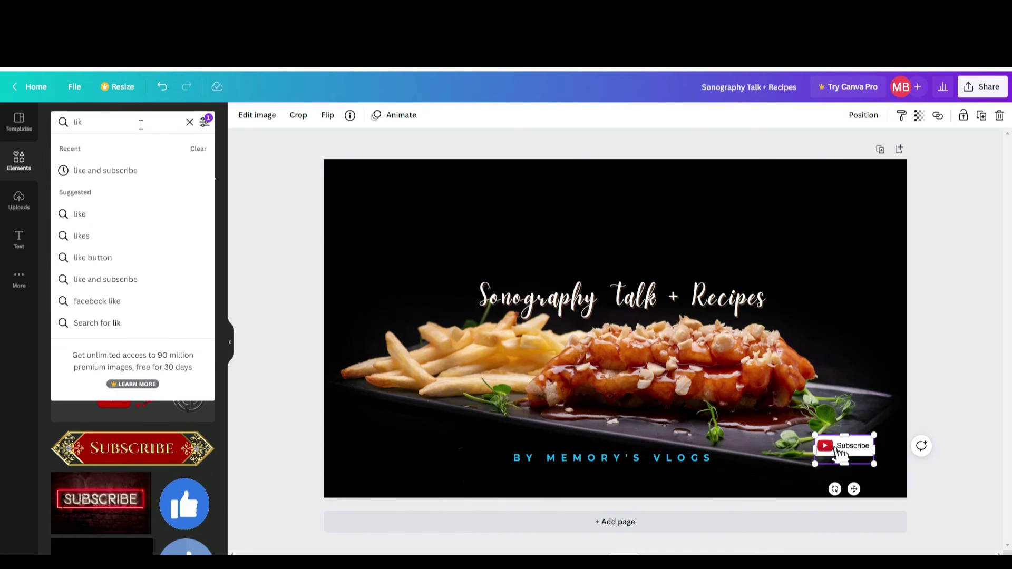
pyautogui.write('noti')
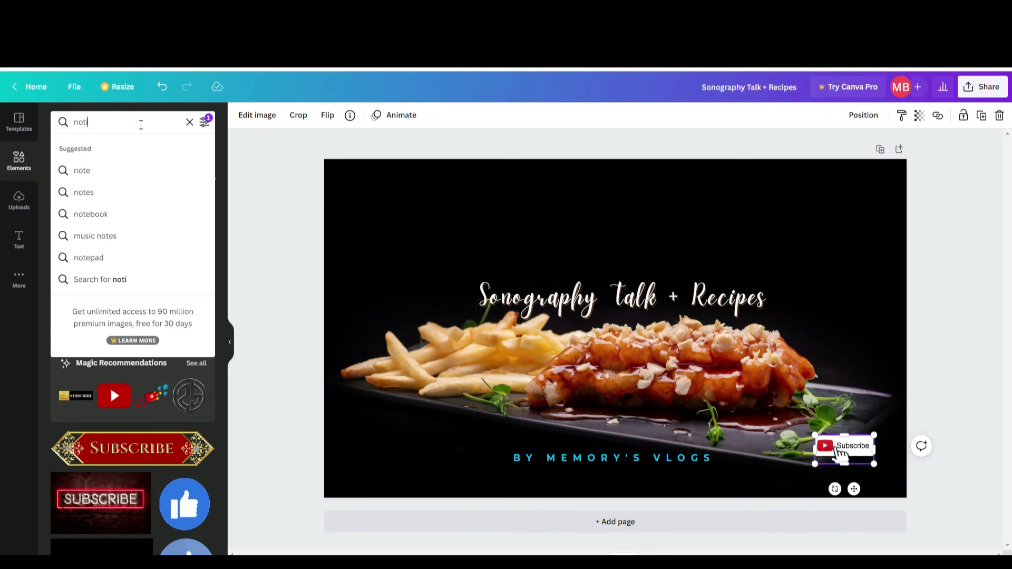
pyautogui.write('fication bell')
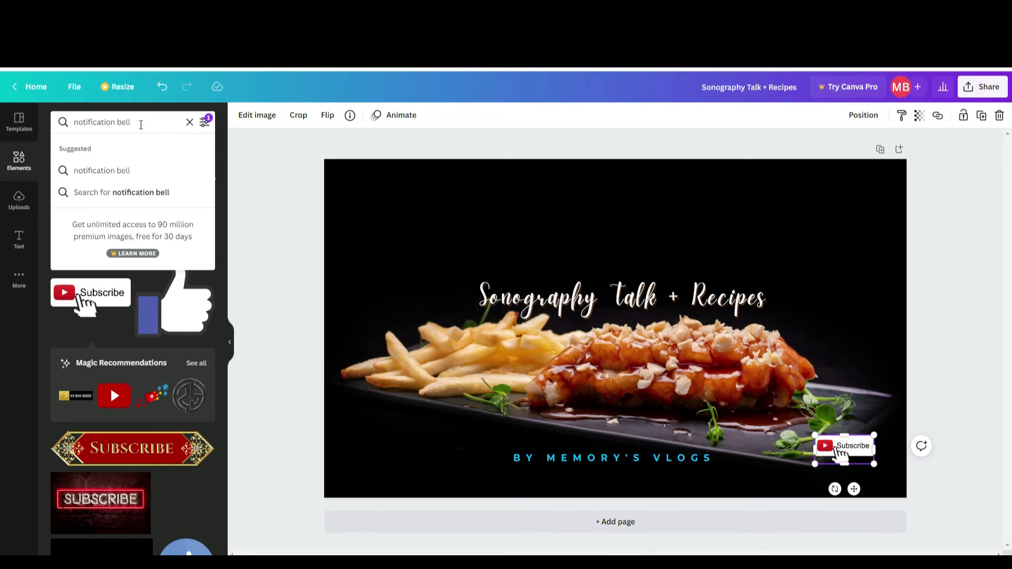
pyautogui.press('Return')
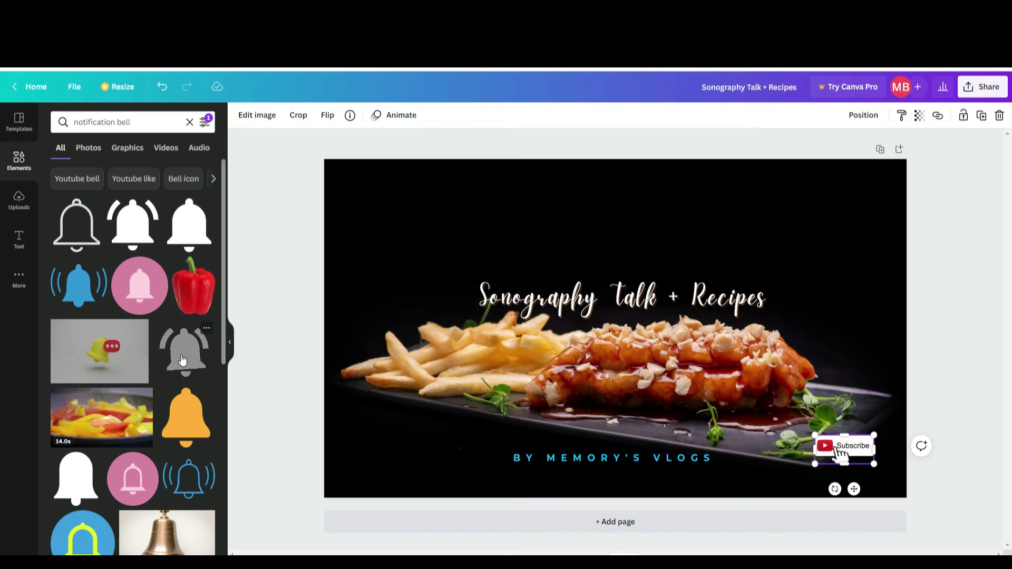
pyautogui.scroll(-4, 153, 316)
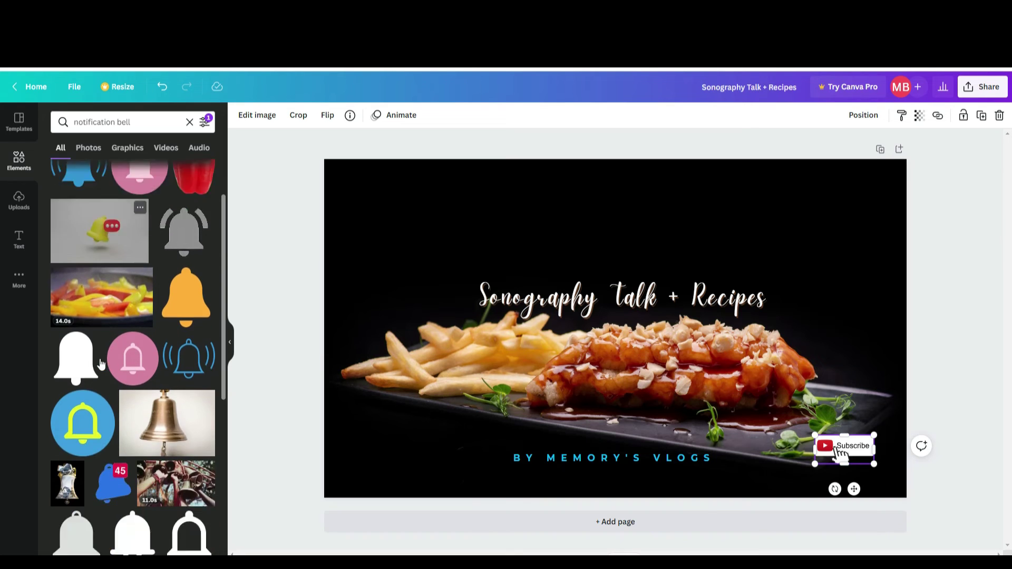
pyautogui.scroll(-4, 158, 403)
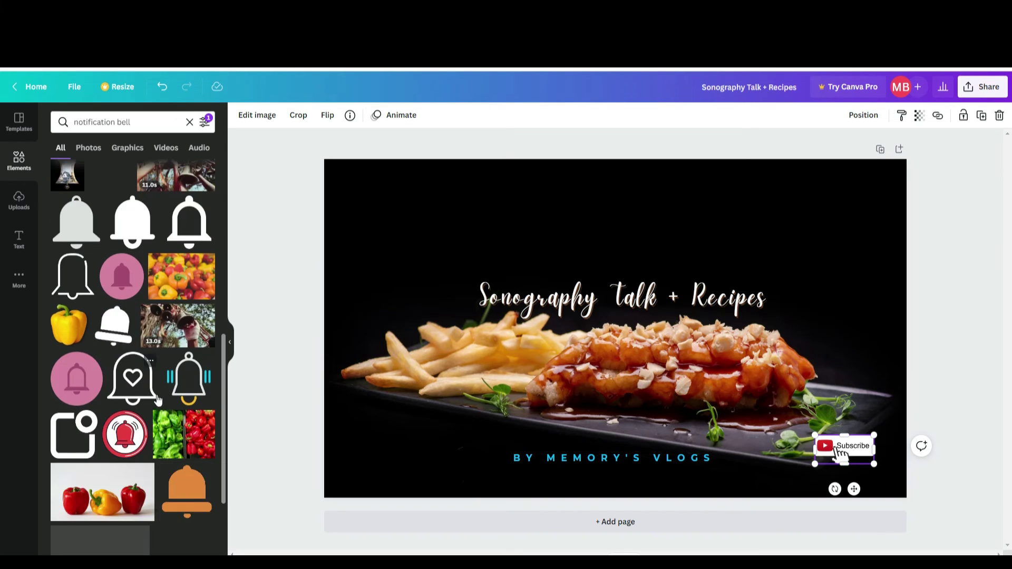
# Step: Deselect the Subscribe button and download the finished banner as a PNG at 2048 × 1152 px
pyautogui.click(877, 328)
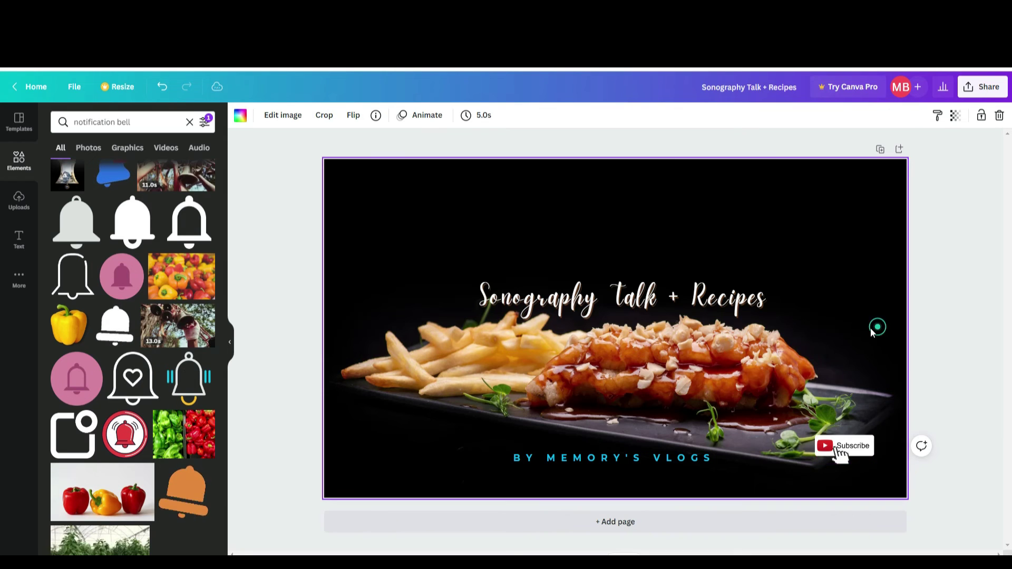
pyautogui.click(802, 91)
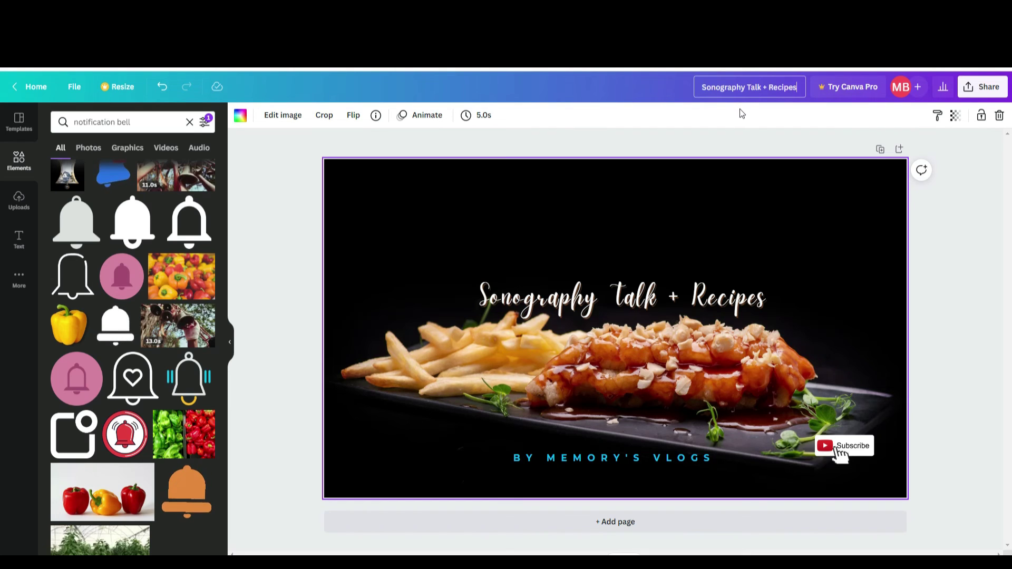
pyautogui.click(978, 88)
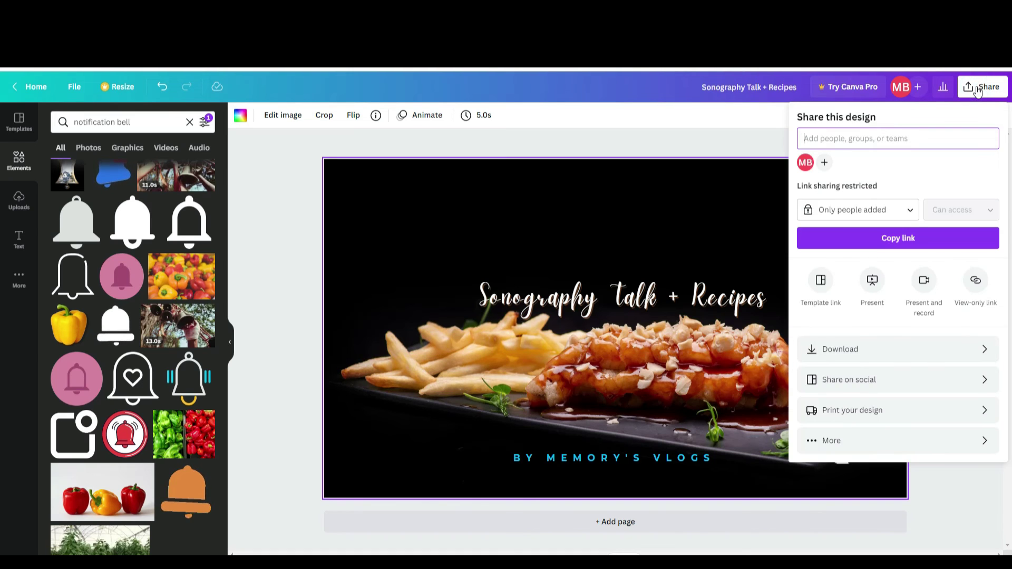
pyautogui.click(883, 358)
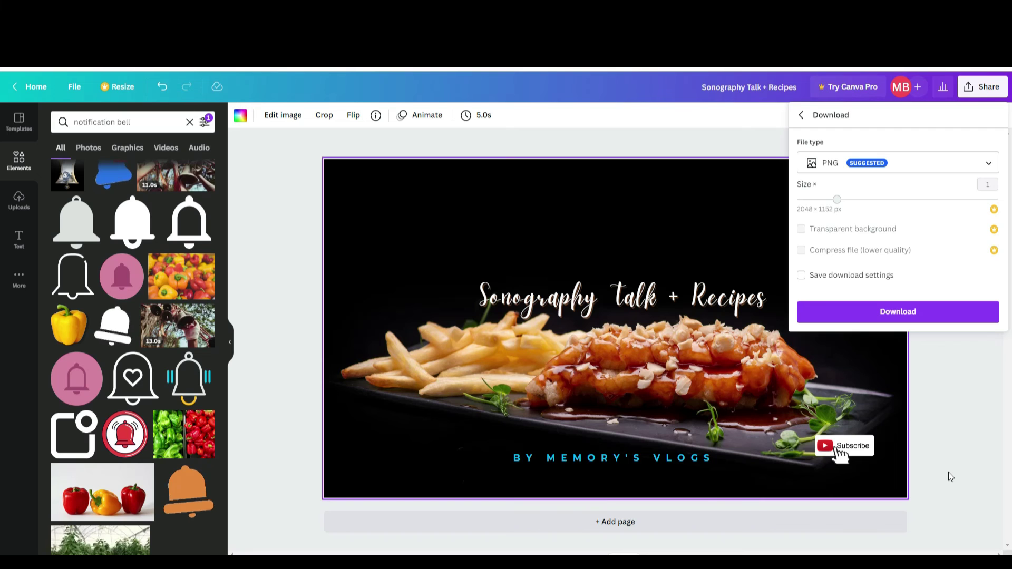
pyautogui.click(917, 318)
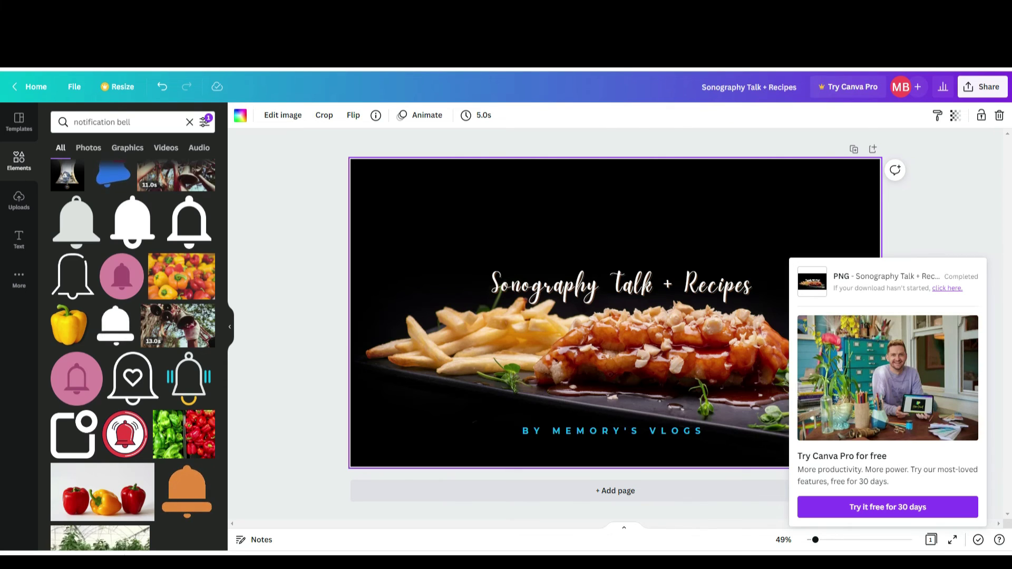
pyautogui.rightClick(104, 554)
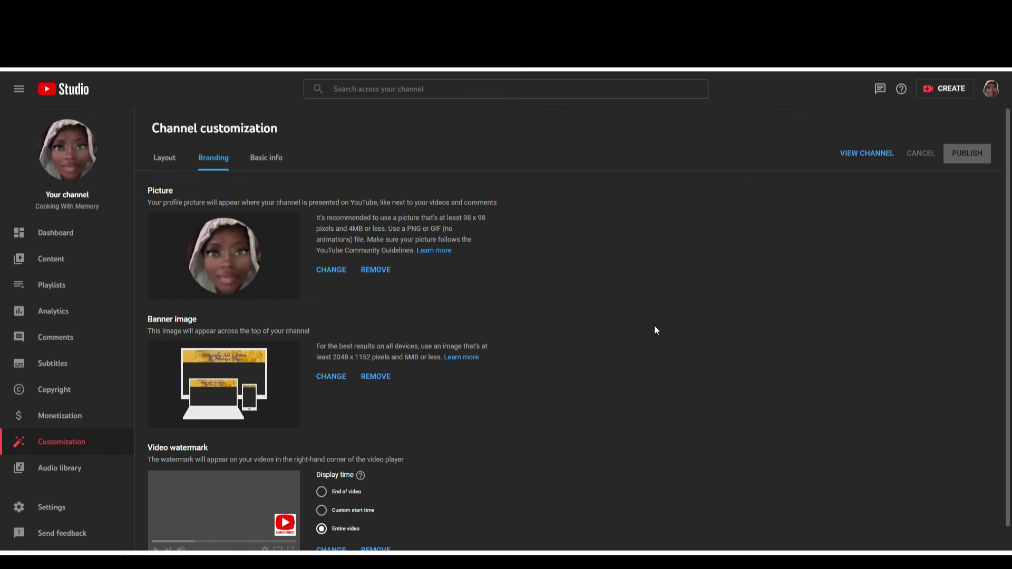
pyautogui.click(338, 378)
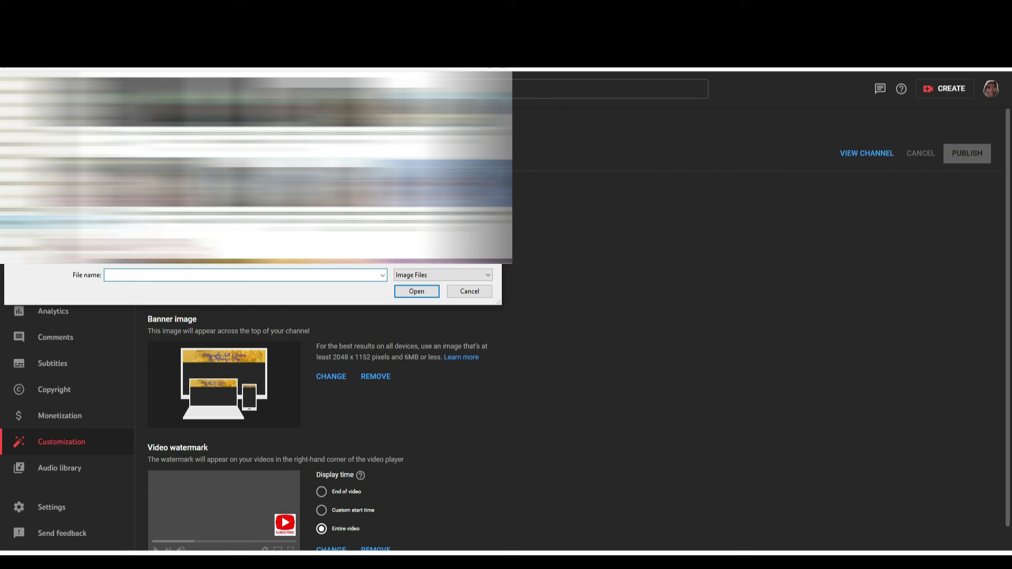
pyautogui.scroll(-3, 269, 167)
pyautogui.click(369, 221)
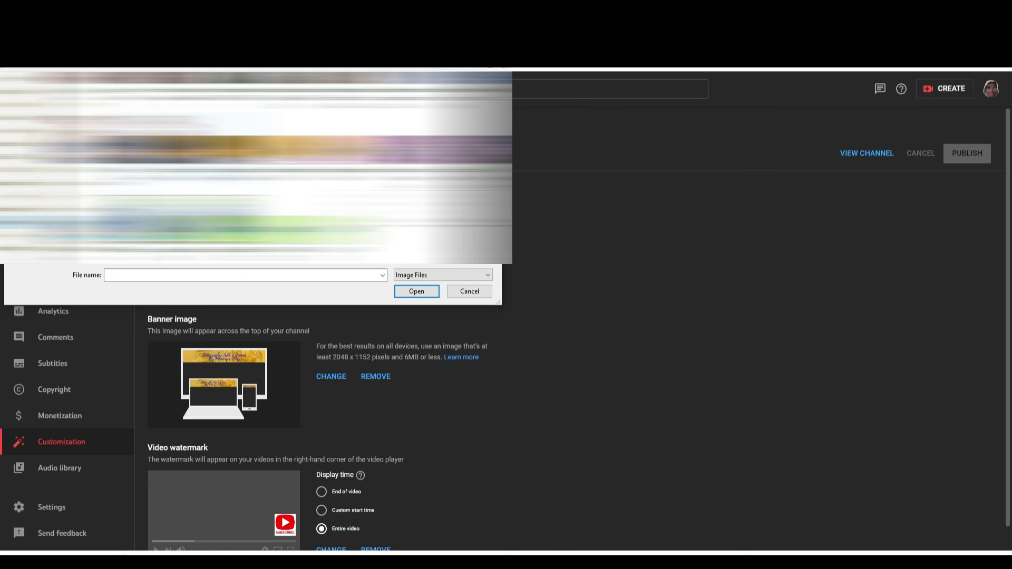
pyautogui.click(404, 290)
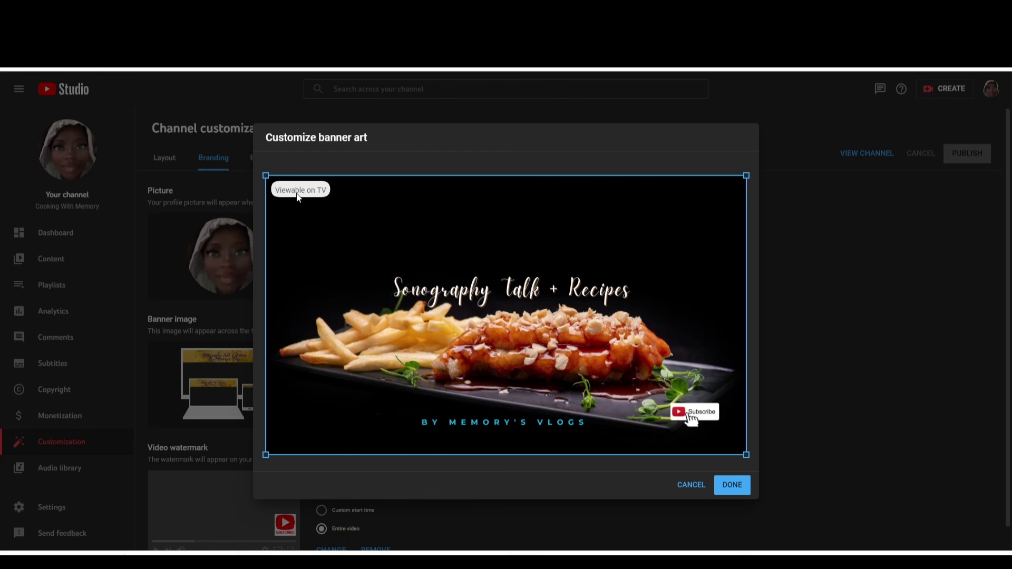
pyautogui.click(733, 486)
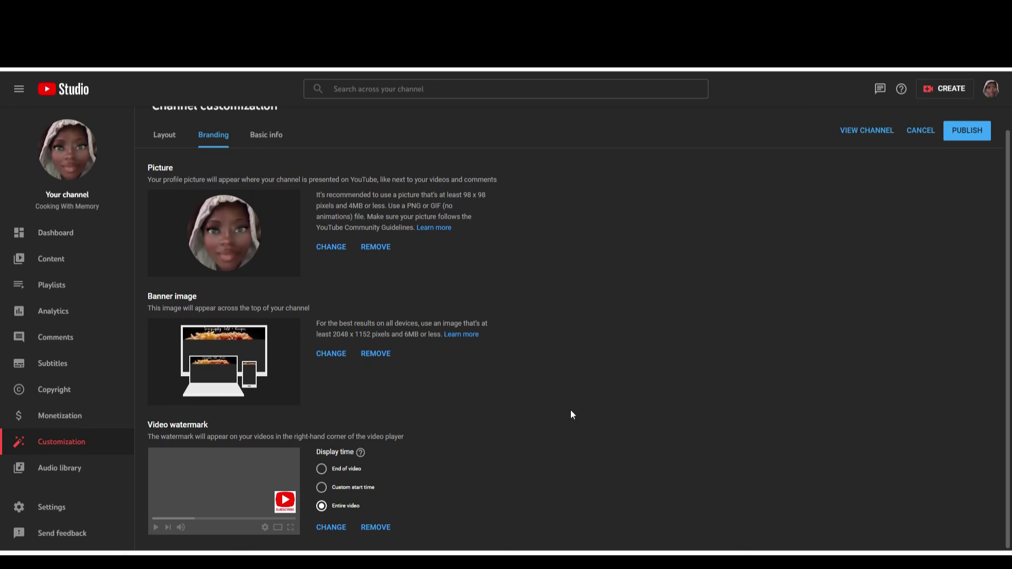
pyautogui.click(966, 136)
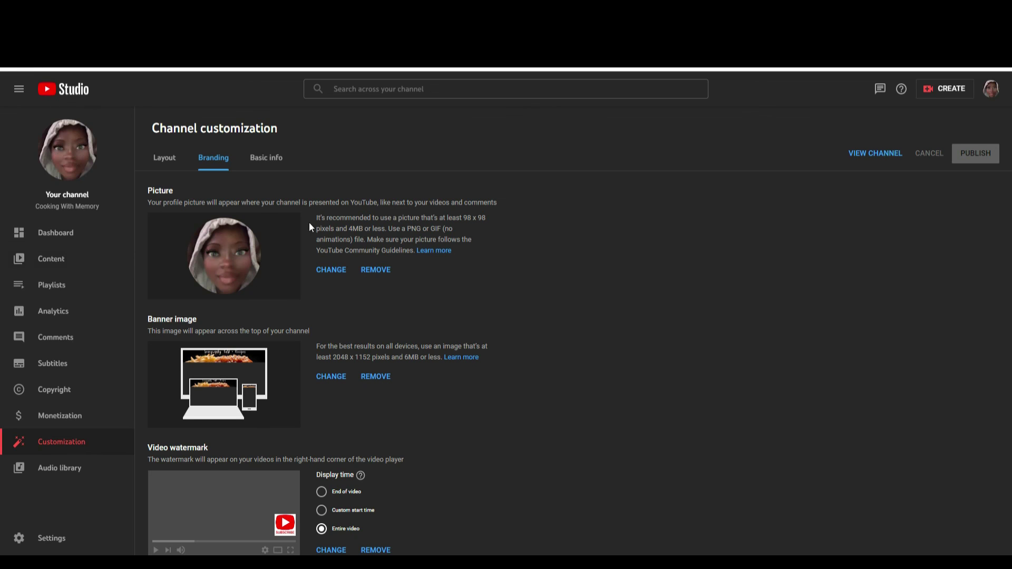
# Step: Open the channel's public YouTube page to check the new banner, and pause the channel trailer
pyautogui.click(69, 152)
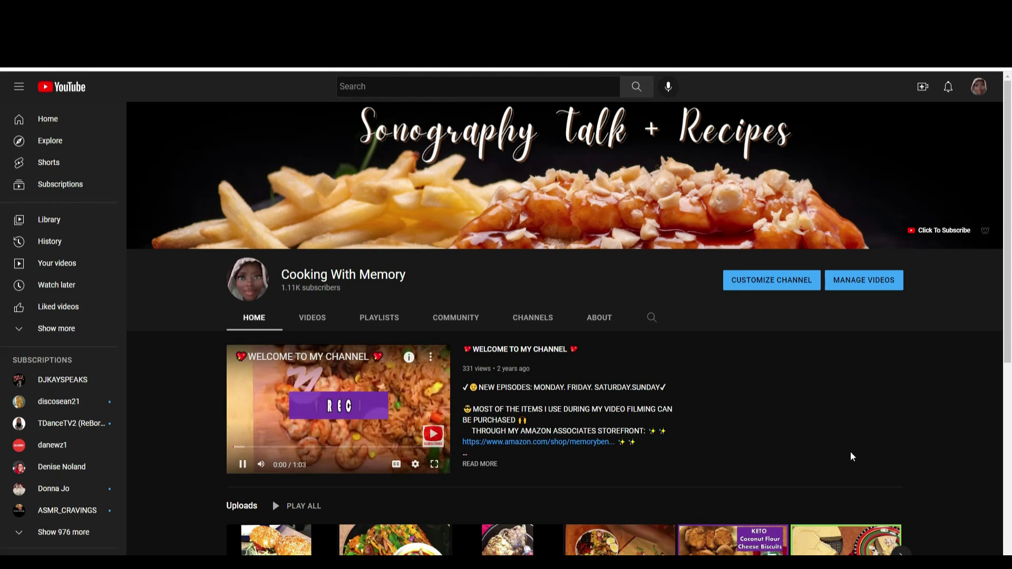
pyautogui.click(243, 463)
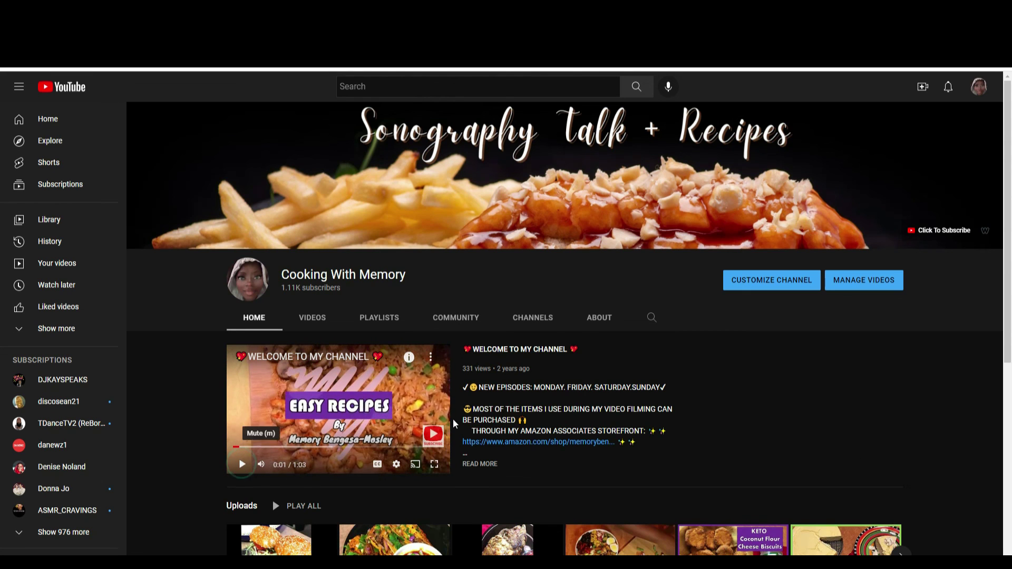